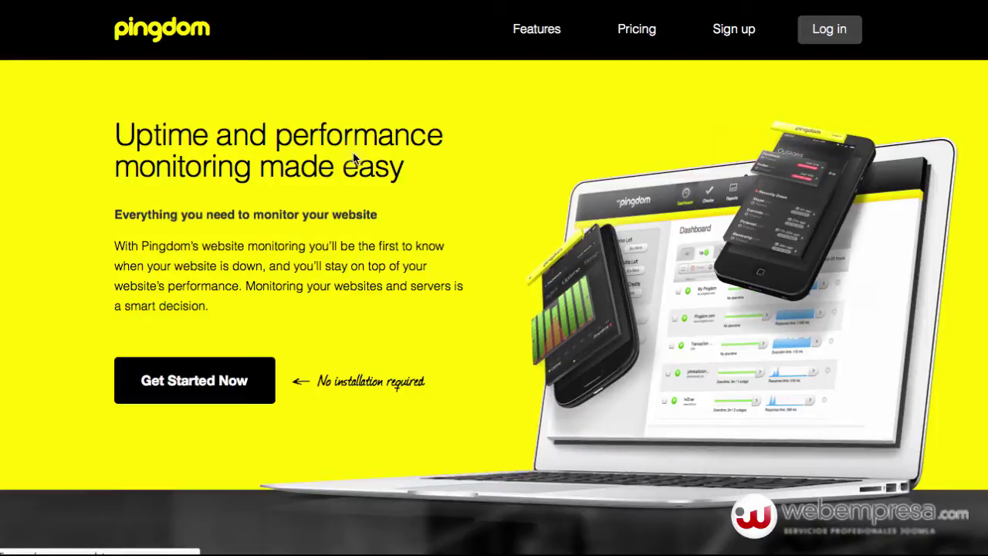
Open the Pingdom Tools bookmark from the Analisis Sitios Web bookmark folder
click(307, 3)
key(Escape)
click(307, 3)
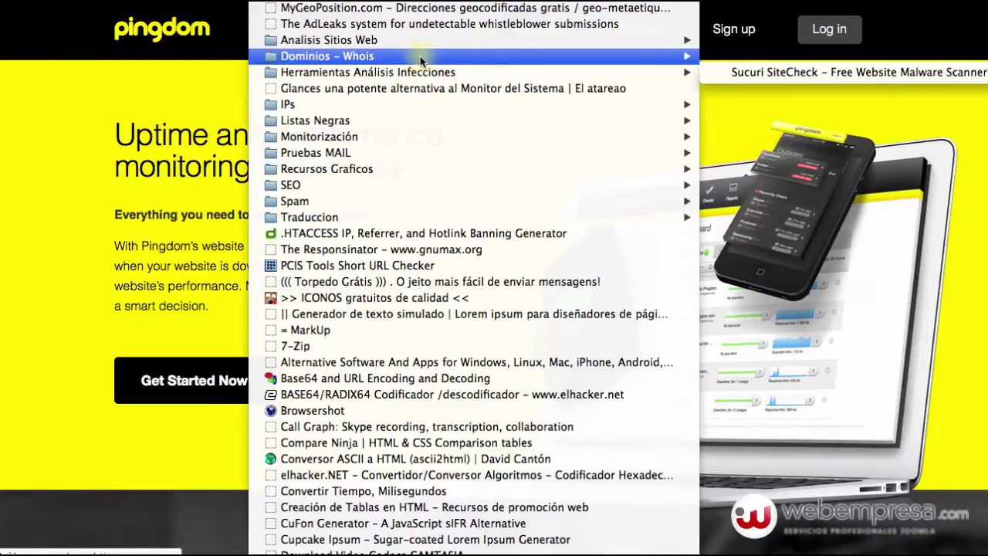
mouse_move(427, 55)
mouse_move(602, 40)
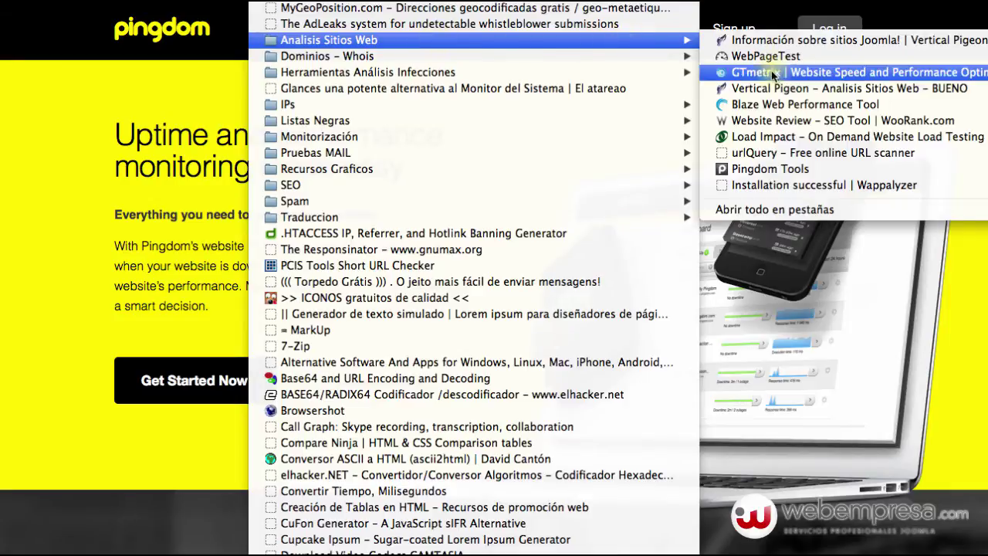
click(751, 164)
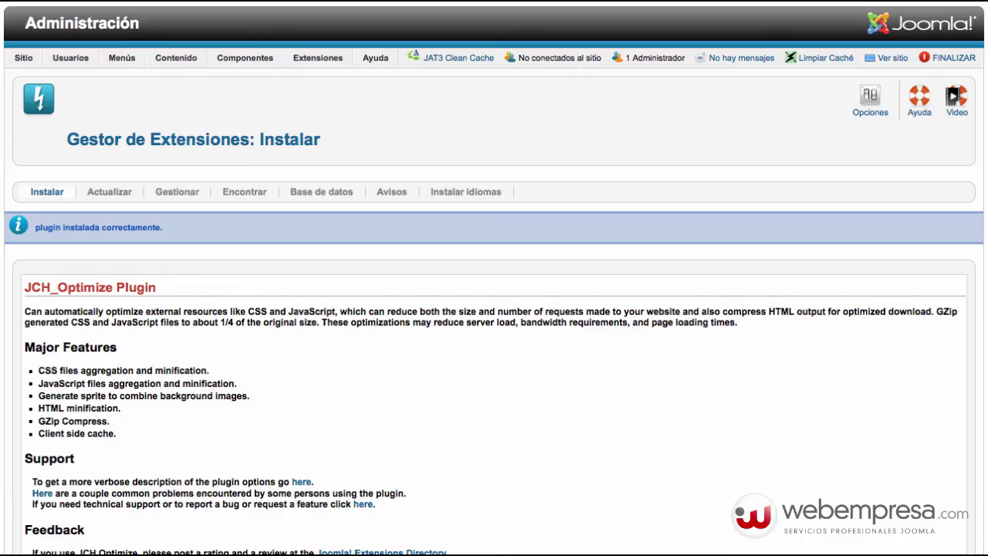
Open the System - JCH Optimize plugin from the Joomla plugin manager and set its status to Activado
click(342, 59)
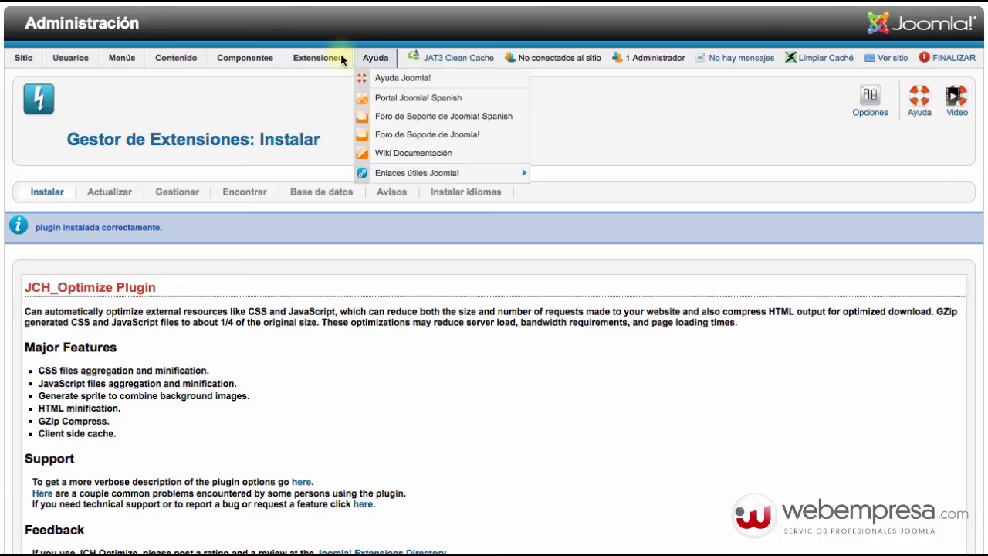
click(317, 58)
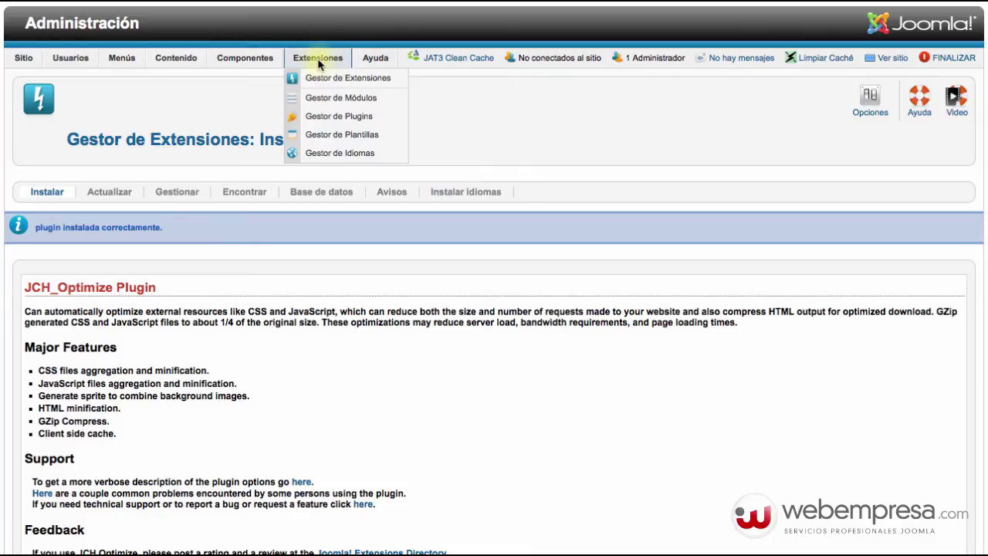
click(328, 116)
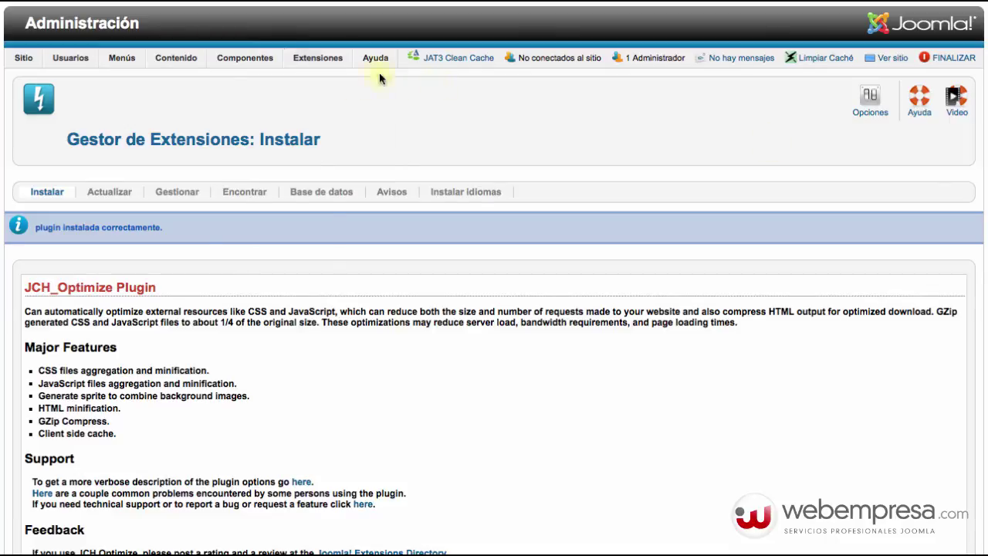
mouse_move(322, 61)
click(342, 116)
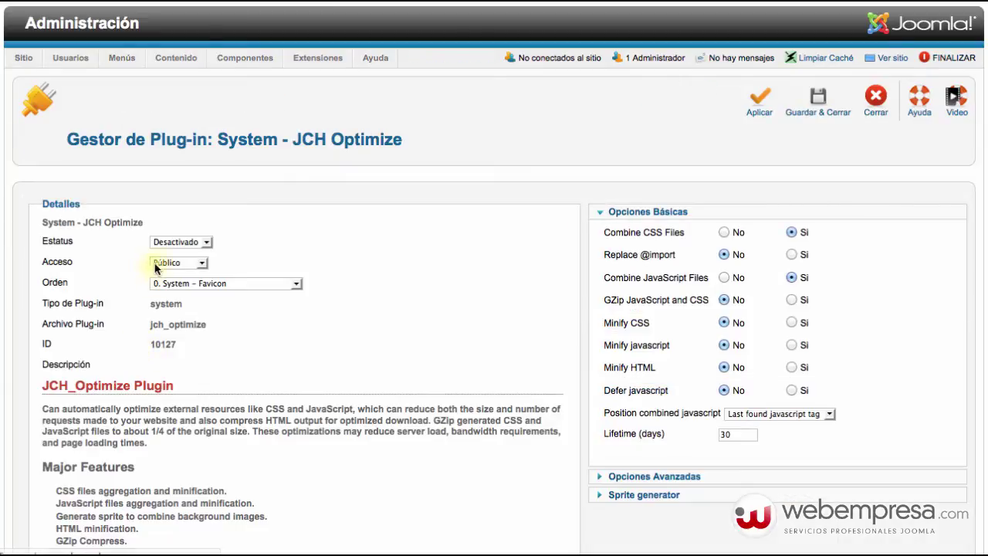
click(171, 244)
click(158, 255)
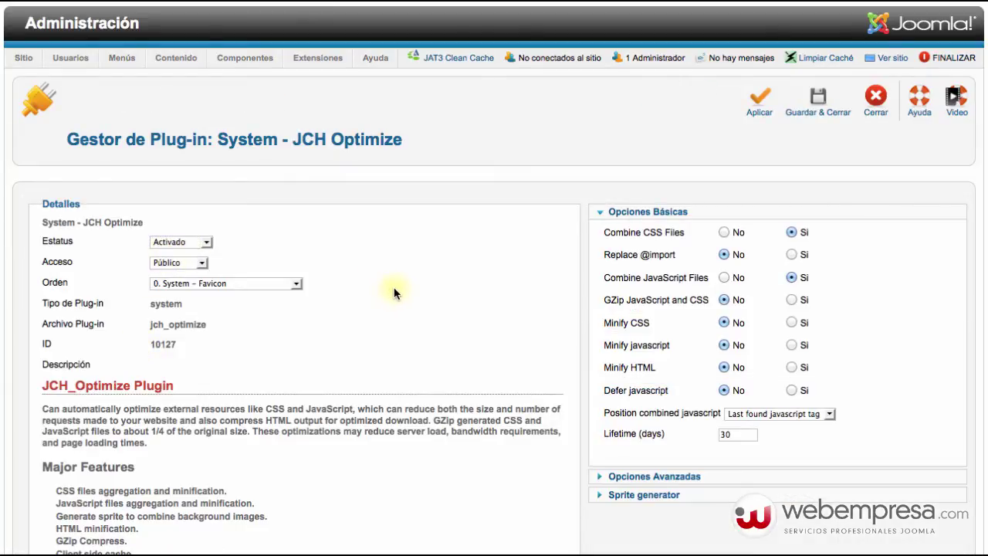
Set Minify CSS, Minify javascript and Minify HTML to Si in the plugin's basic options
scroll(371, 323, down, 5)
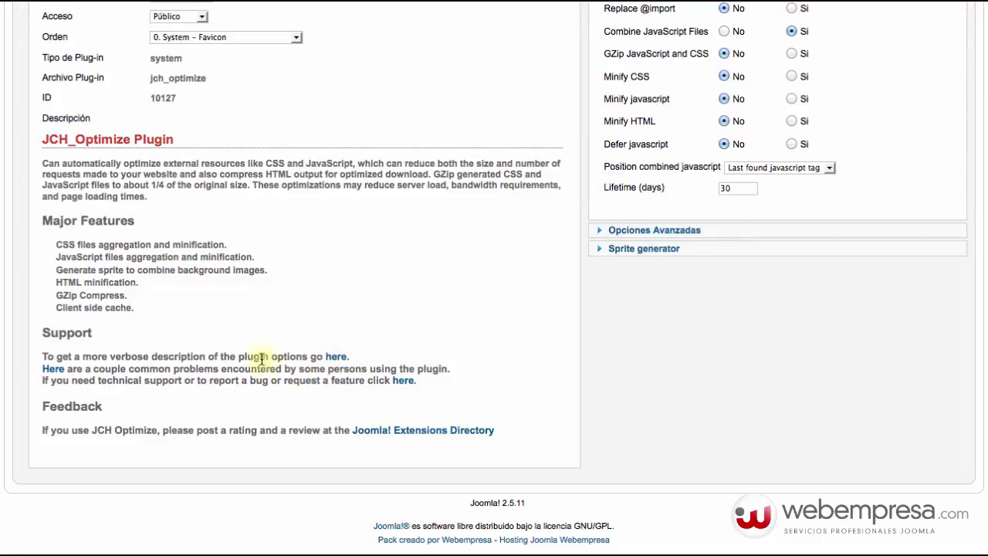
scroll(371, 324, up, 5)
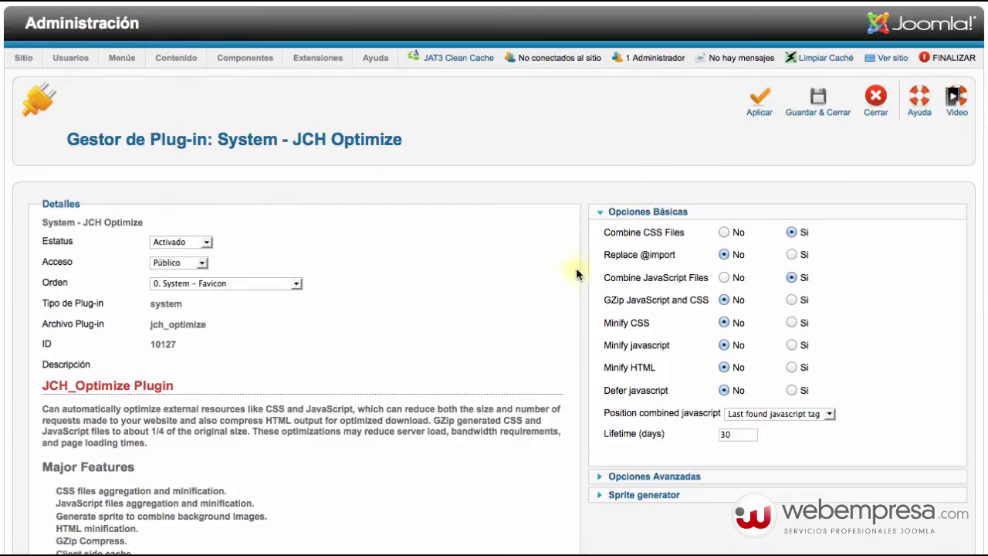
mouse_move(669, 239)
mouse_move(639, 244)
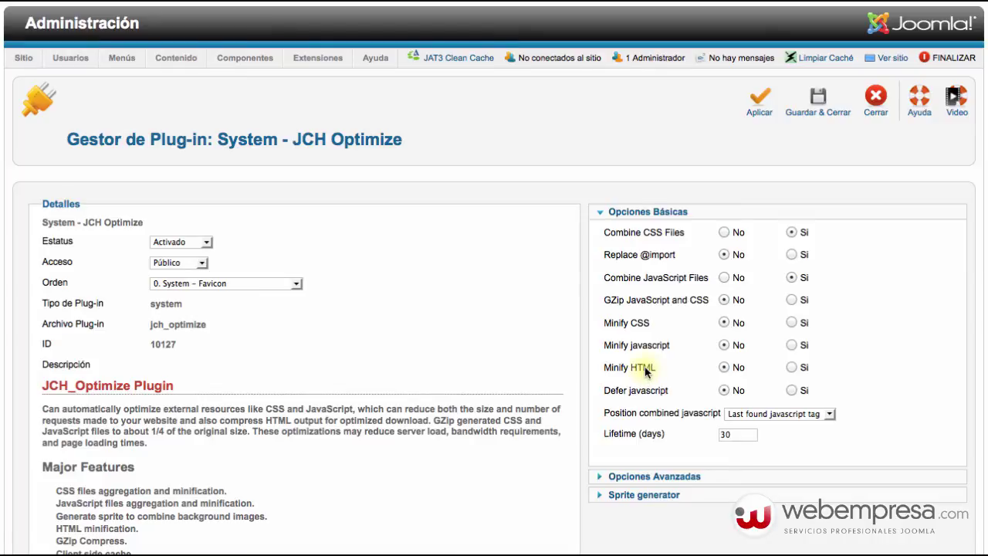
click(792, 345)
click(792, 368)
click(792, 322)
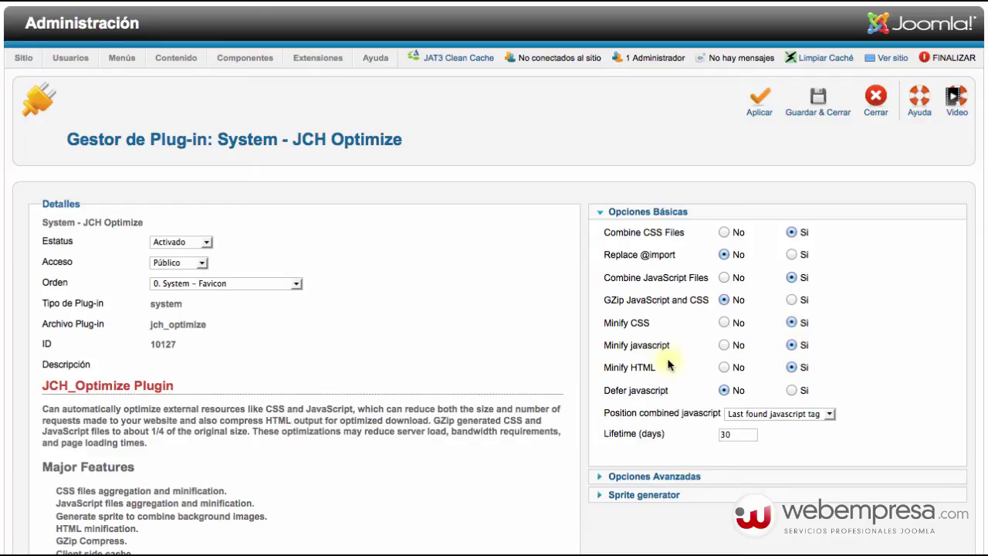
Examine the explanations of Defer javascript and Lifetime, and the position choices for the combined JavaScript
mouse_move(661, 371)
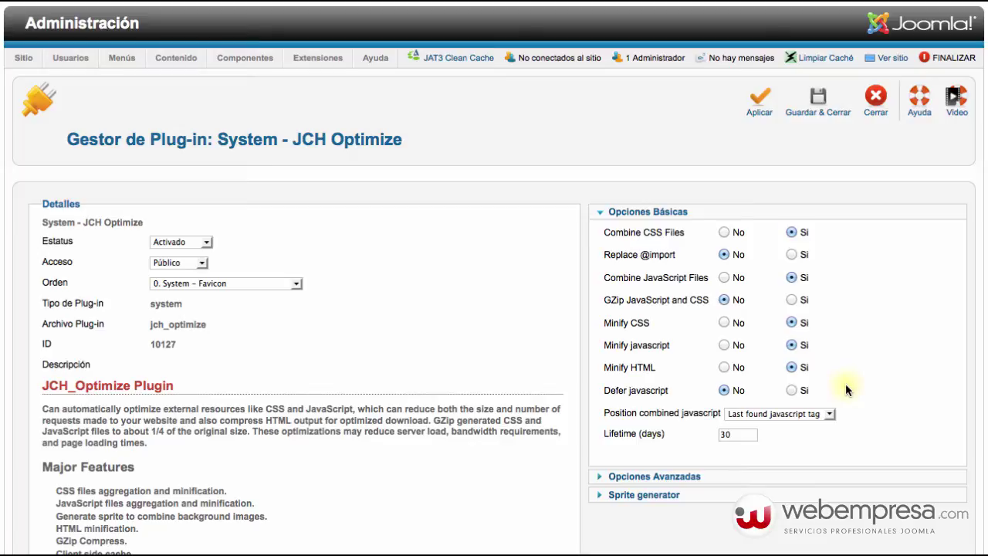
mouse_move(639, 393)
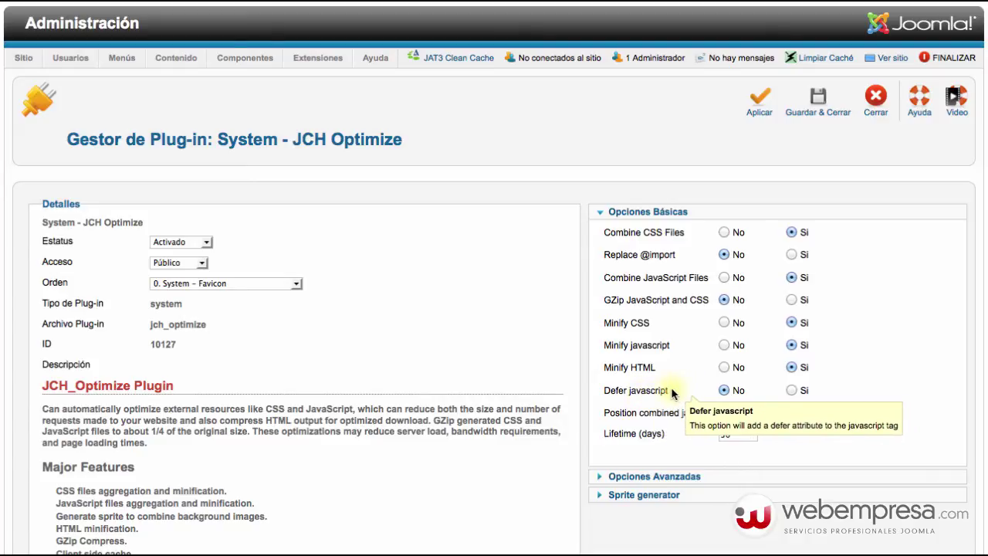
mouse_move(677, 437)
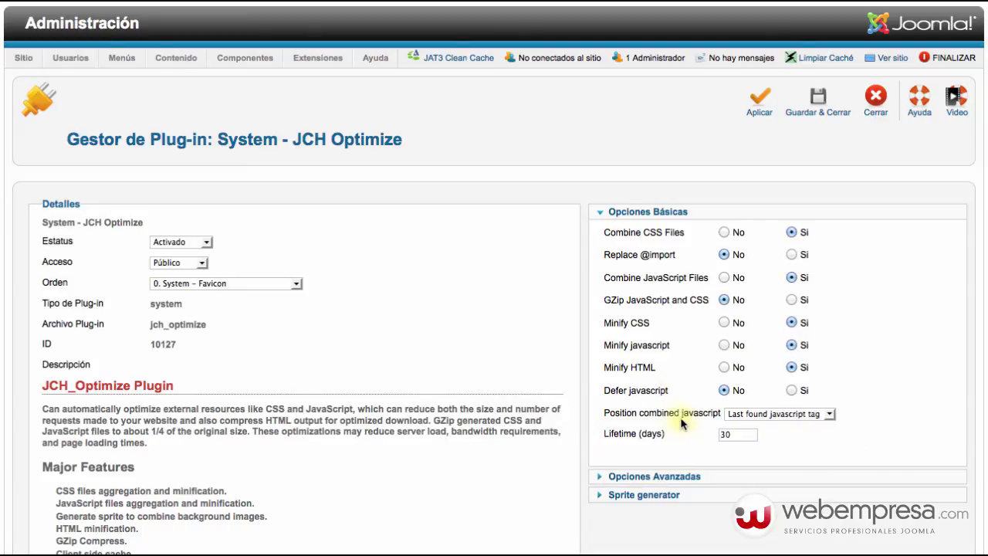
mouse_move(670, 415)
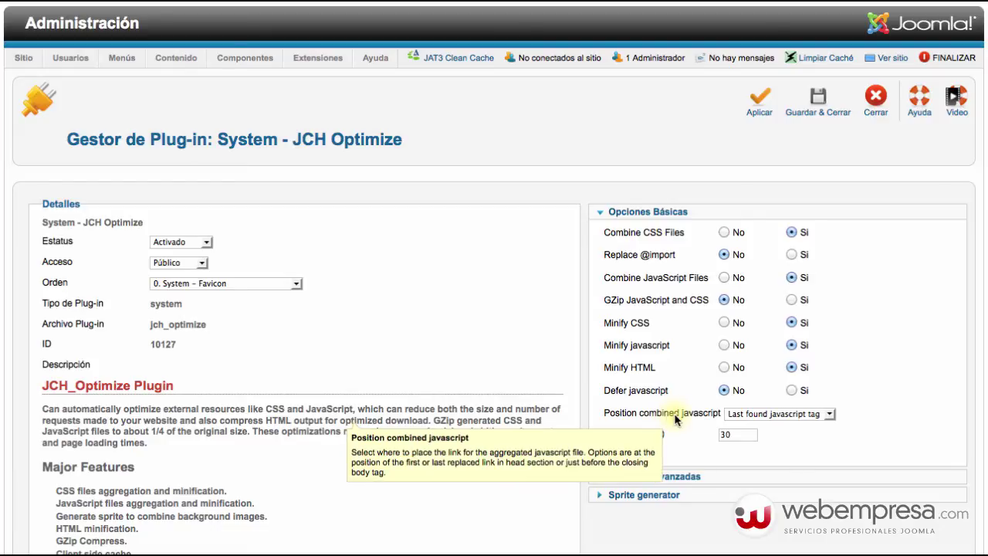
click(744, 414)
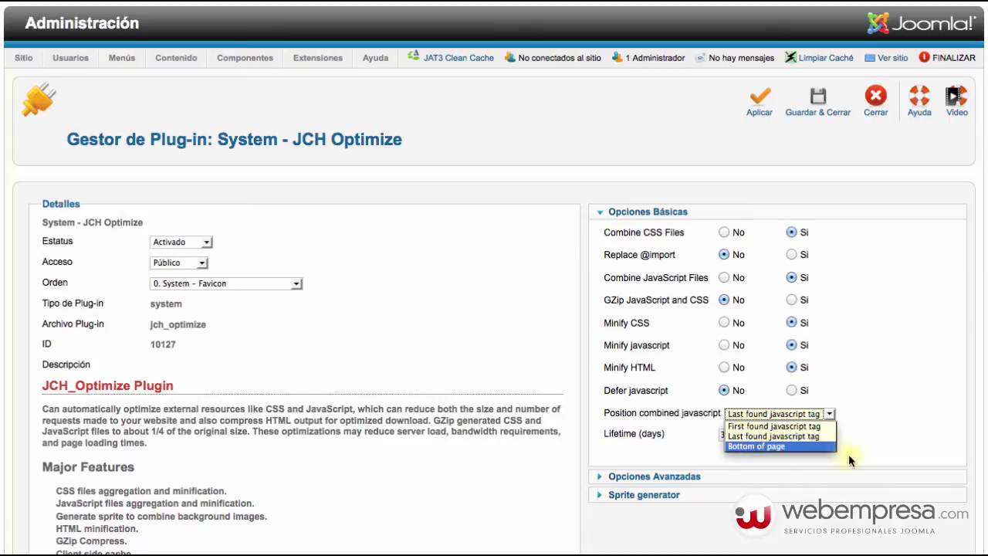
click(875, 405)
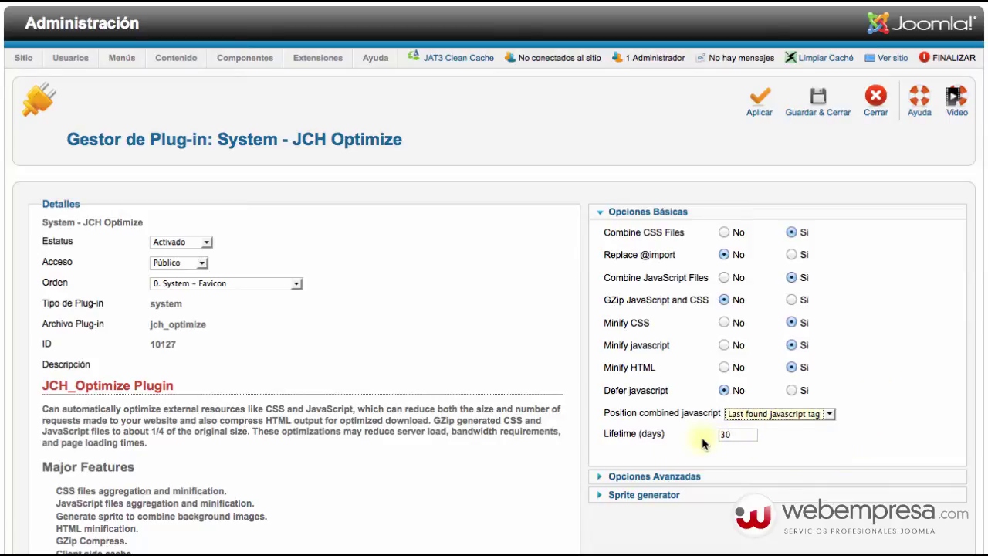
mouse_move(643, 436)
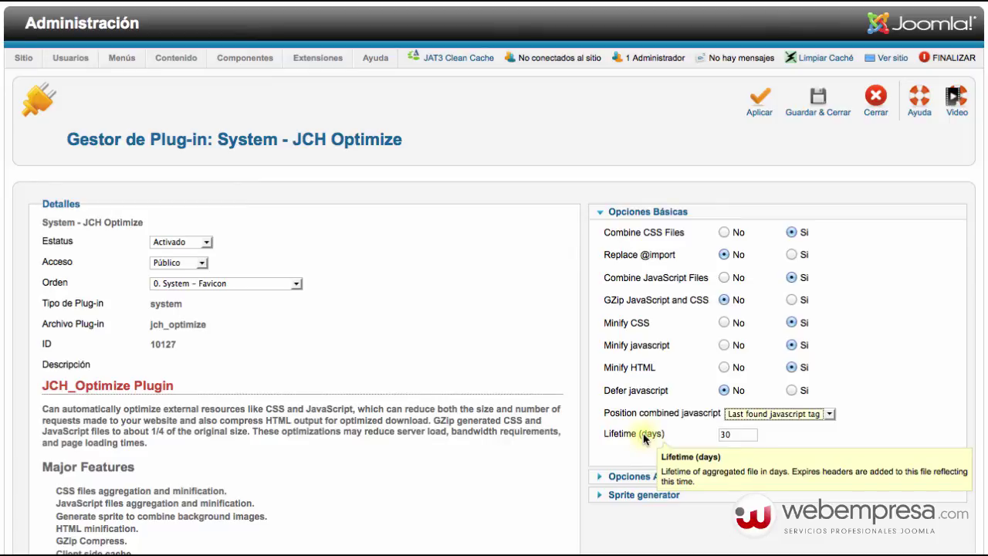
Expand the plugin's advanced options and read the explanations of its exclusion settings
scroll(741, 447, down, 1)
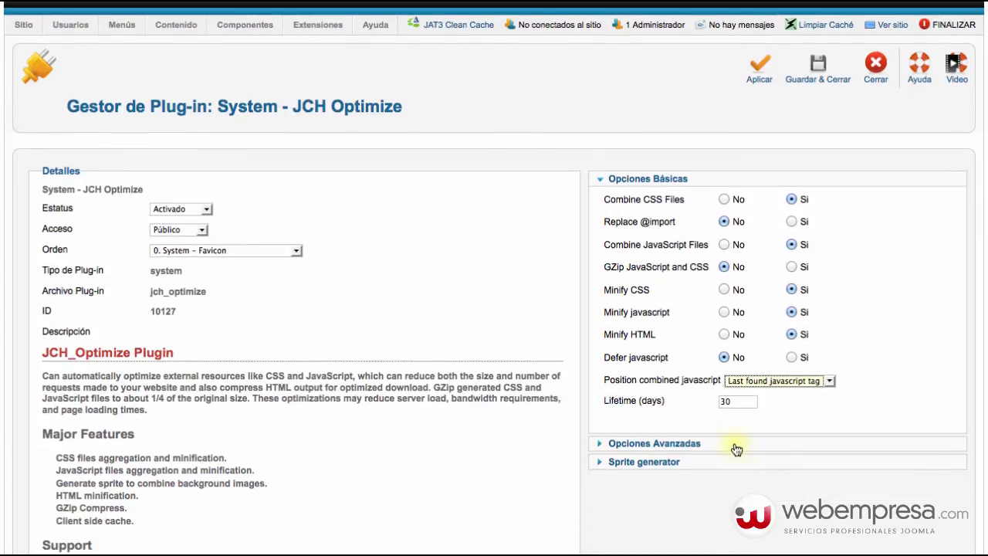
click(670, 444)
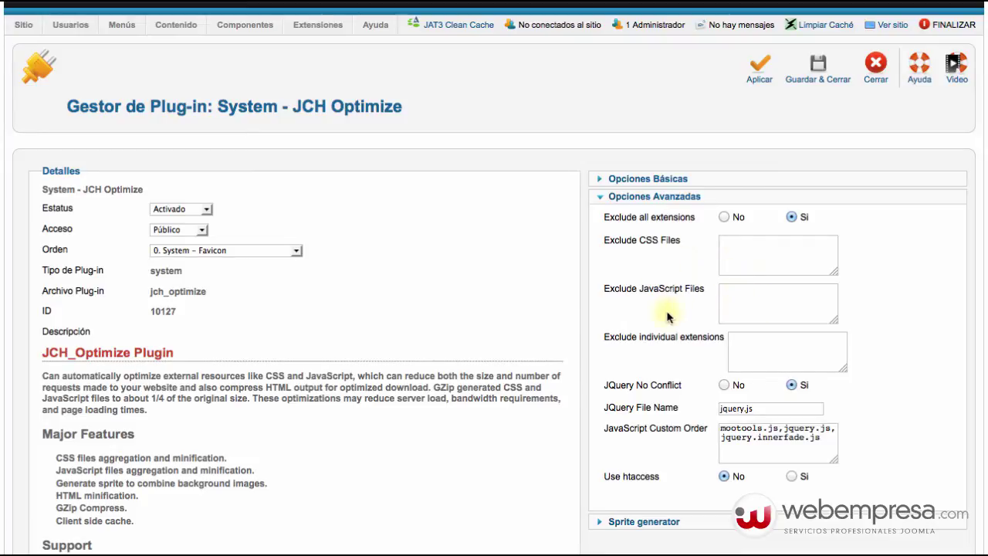
mouse_move(675, 348)
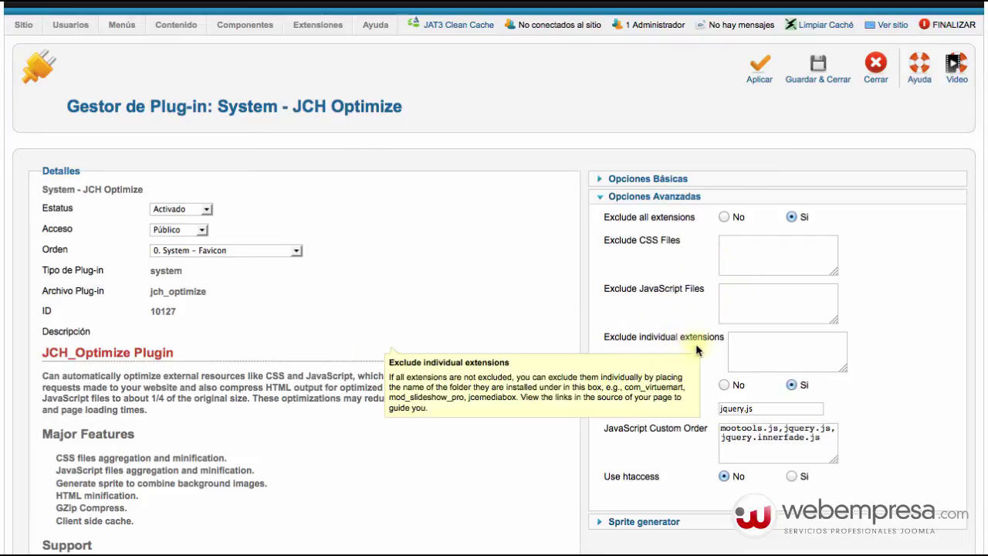
scroll(854, 294, down, 3)
mouse_move(675, 202)
mouse_move(673, 245)
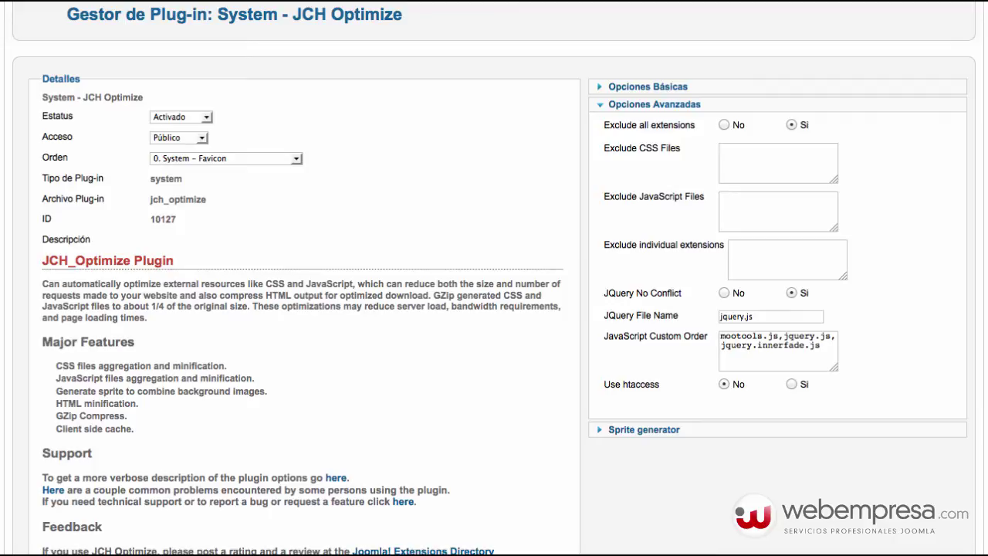
Enter jquery.min.1.3.5.js as an example of an excluded JavaScript file, and clear the field again
click(763, 213)
text(jquery.min.1.3.5.js)
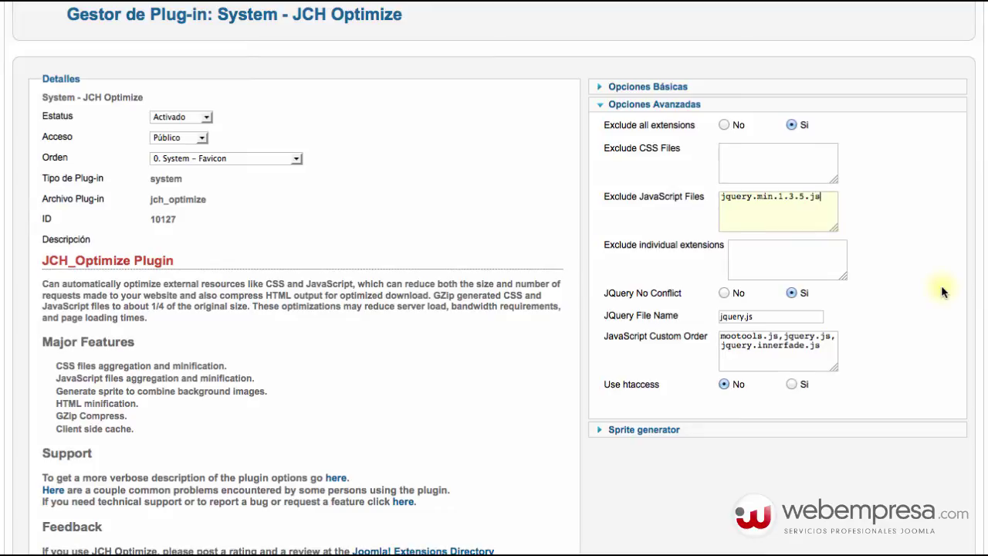
text(,)
key(BackSpace)
key(super+a)
key(BackSpace)
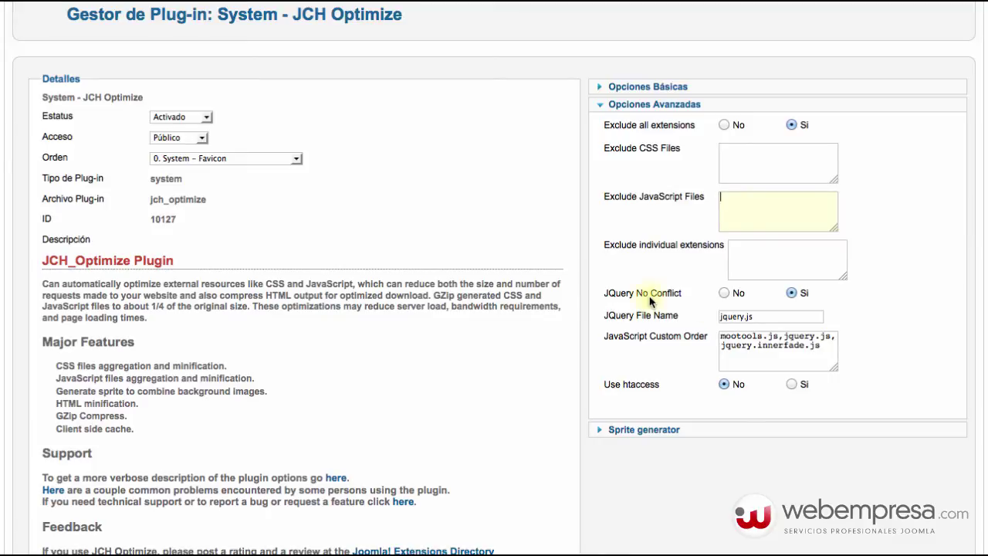
Check the explanation of JQuery No Conflict and set Use htaccess to Si in the advanced options
mouse_move(648, 301)
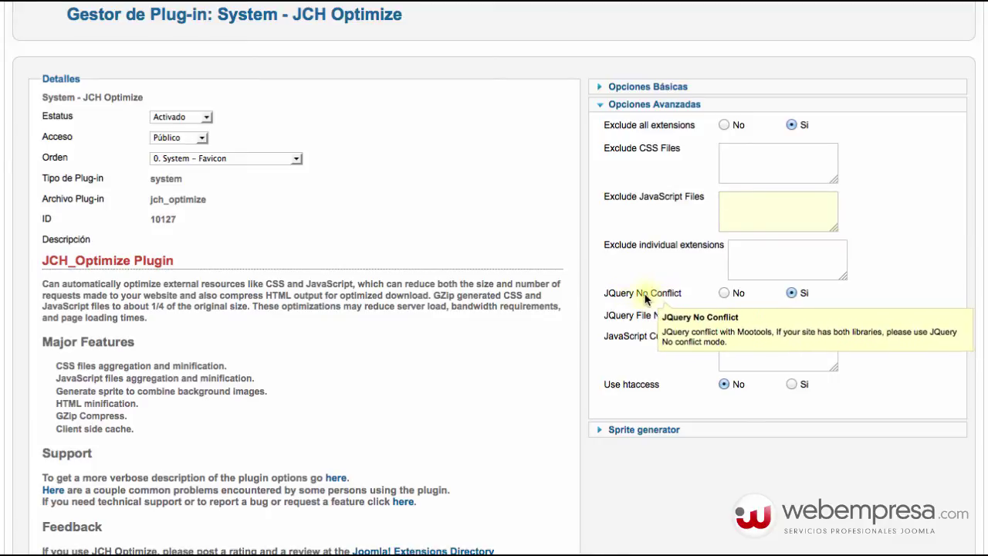
scroll(646, 299, down, 1)
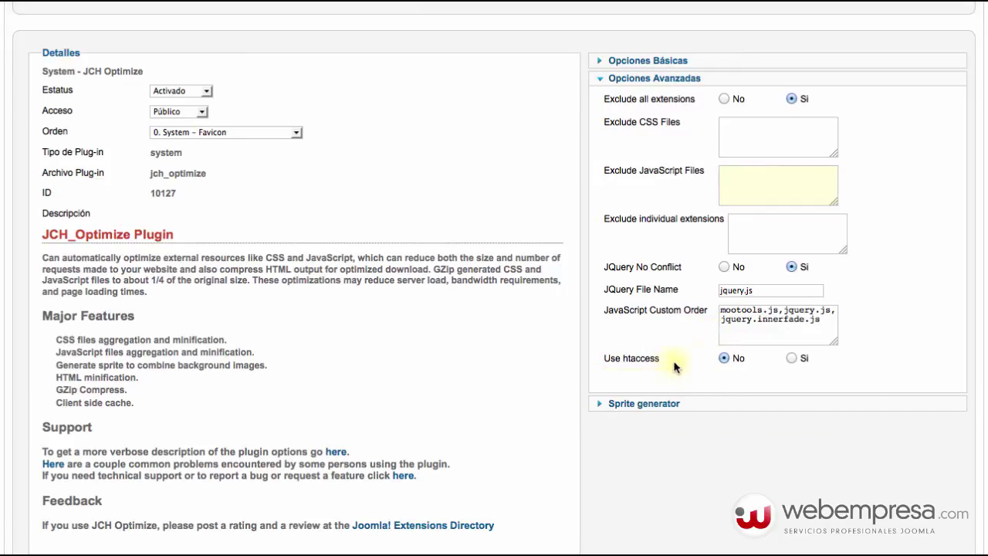
click(791, 357)
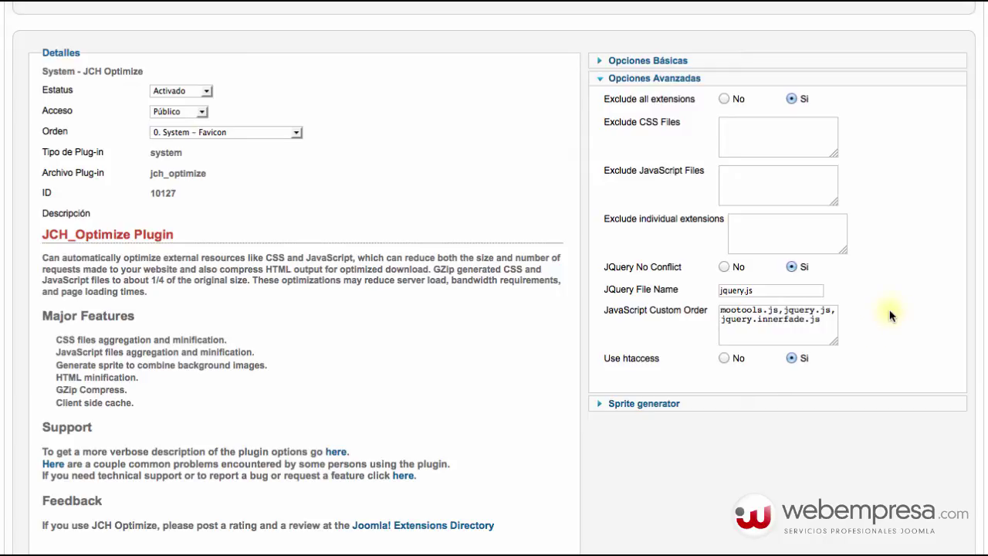
Expand the Sprite generator options and examine the choices for image file type, amount of images in sprite and sprite build direction
click(647, 403)
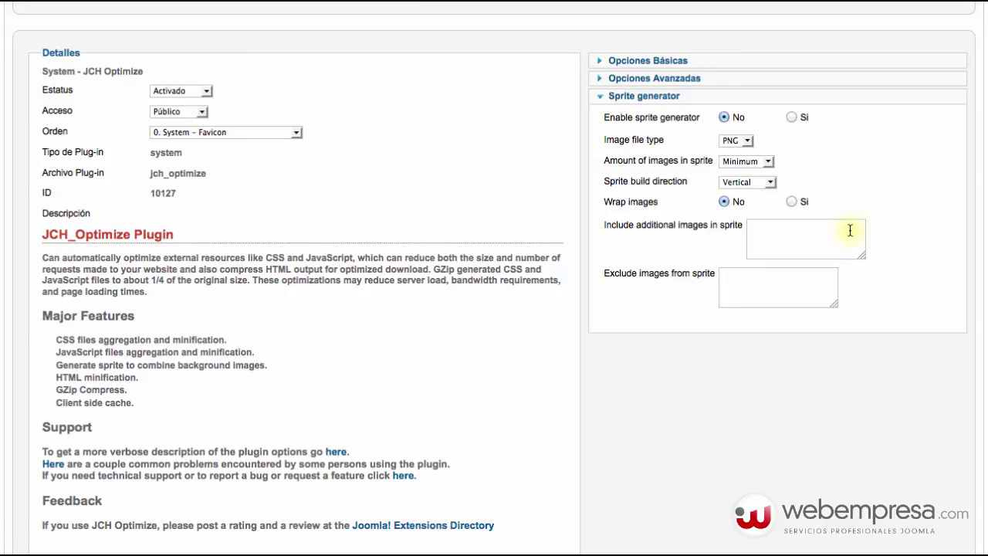
click(748, 141)
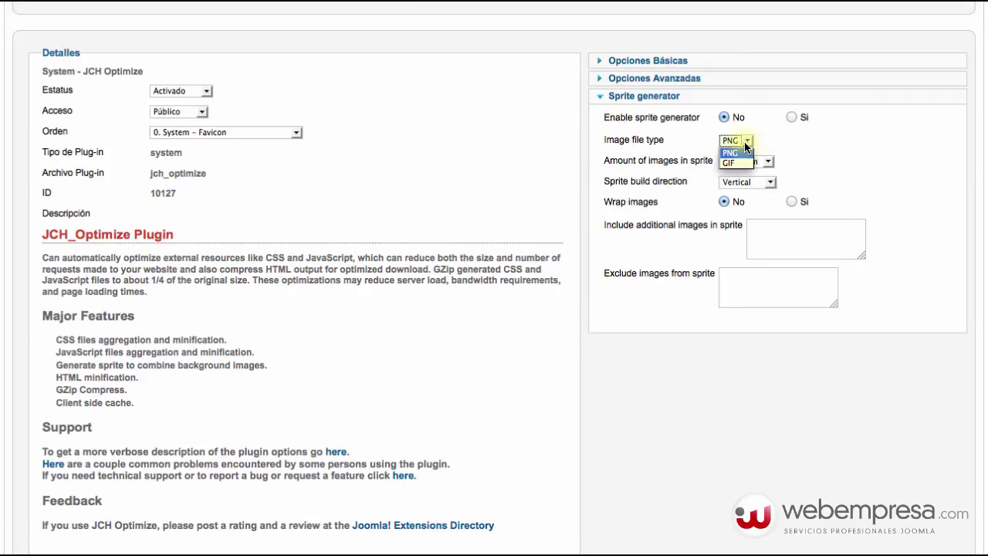
click(812, 142)
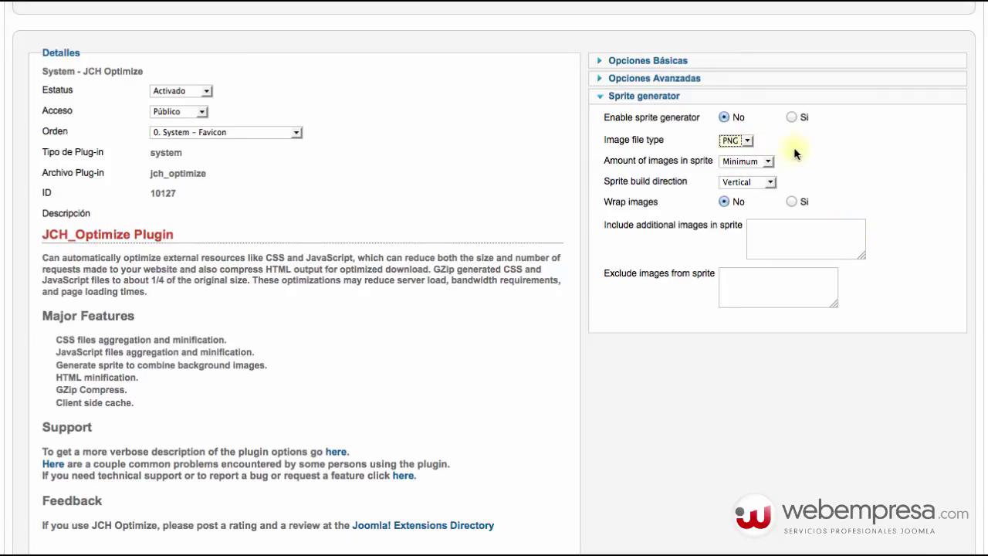
click(748, 142)
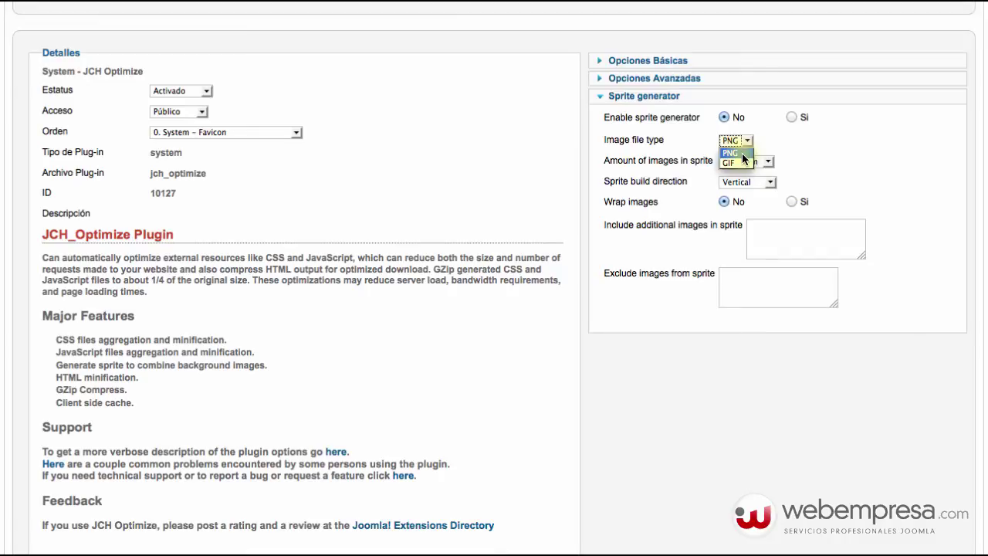
click(844, 164)
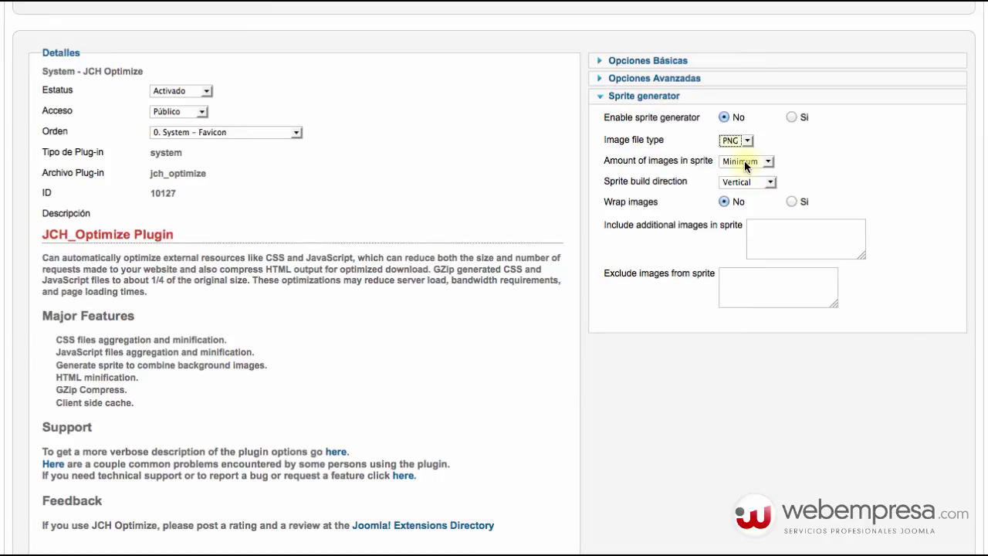
click(744, 162)
click(743, 163)
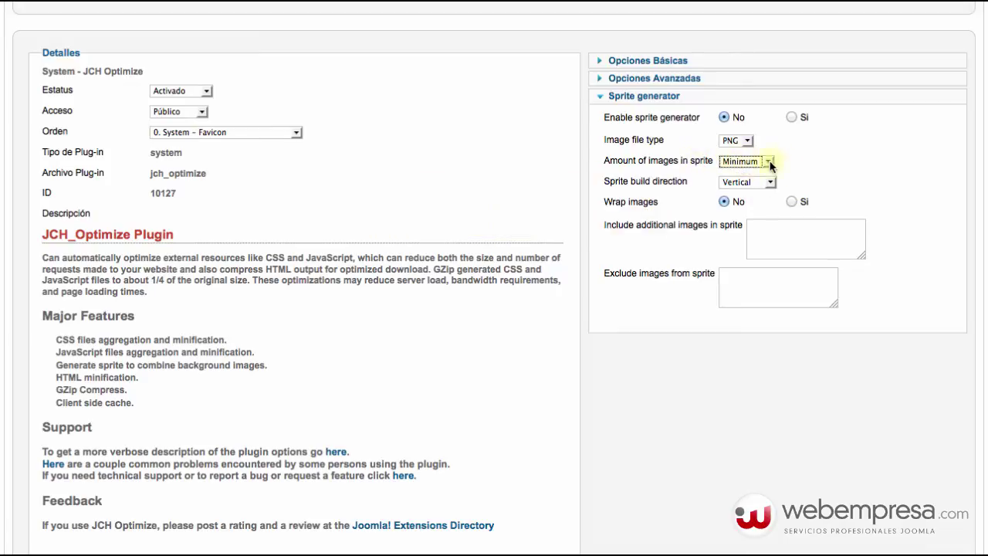
click(741, 182)
click(737, 190)
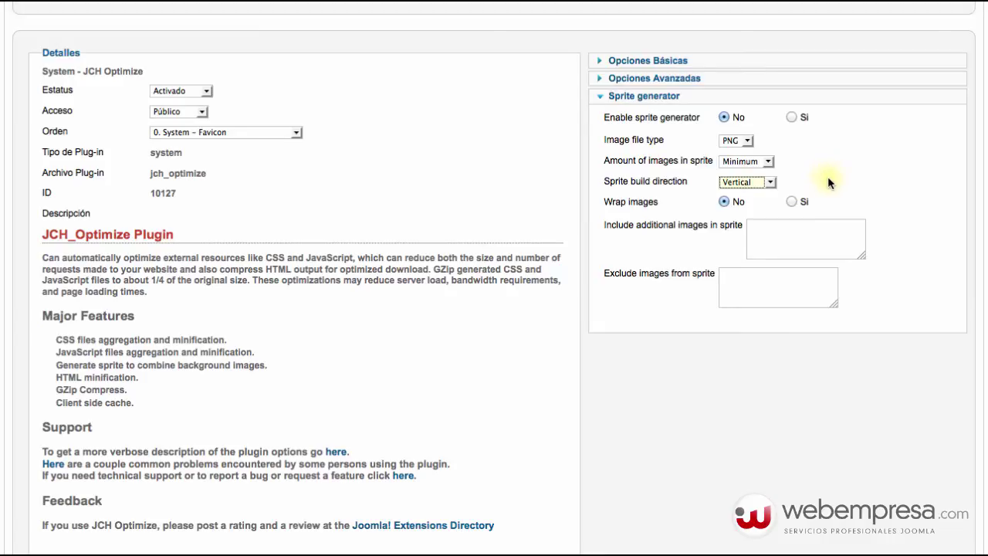
Save and close the JCH Optimize plugin settings with the basic options as configured, and clear the Joomla cache
click(828, 179)
scroll(698, 324, up, 3)
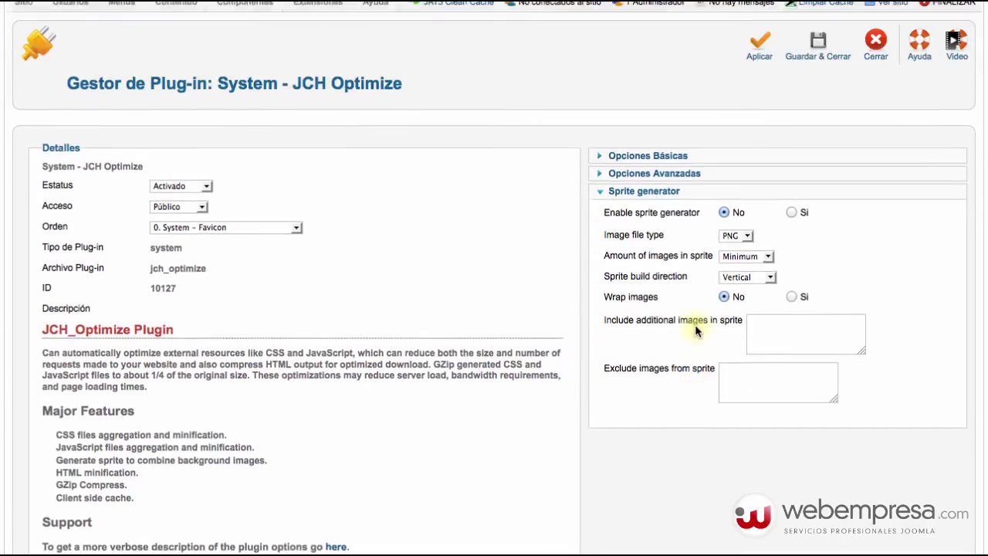
click(636, 168)
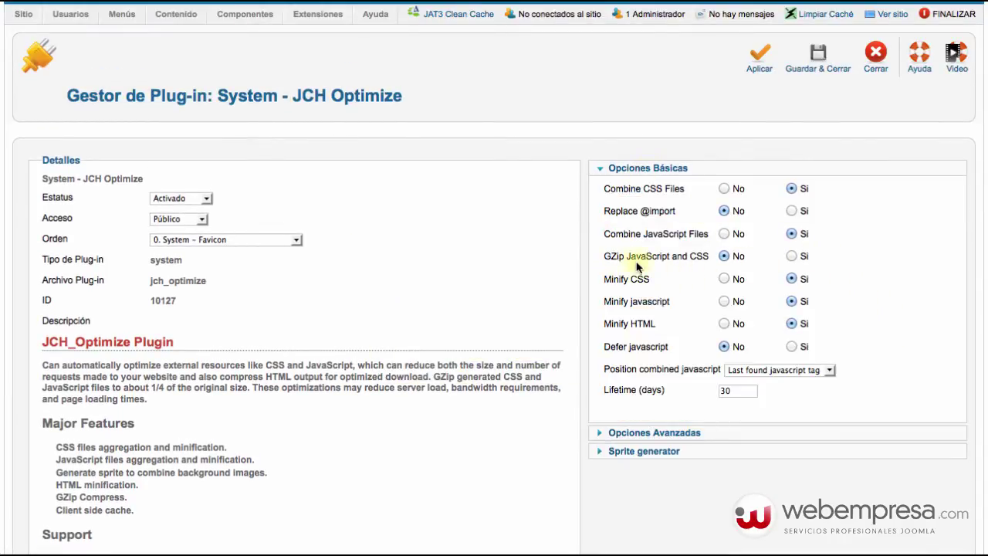
mouse_move(622, 260)
scroll(820, 68, up, 2)
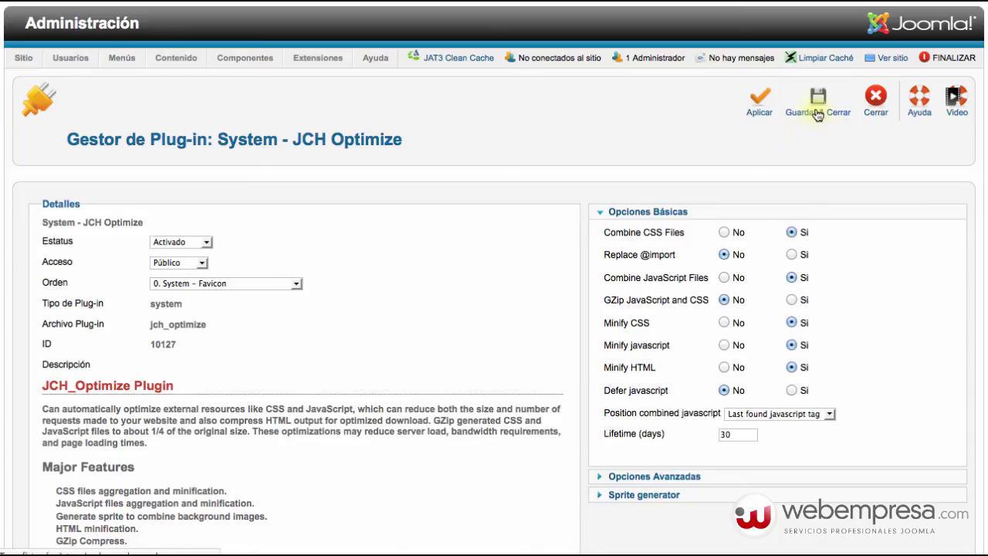
click(817, 115)
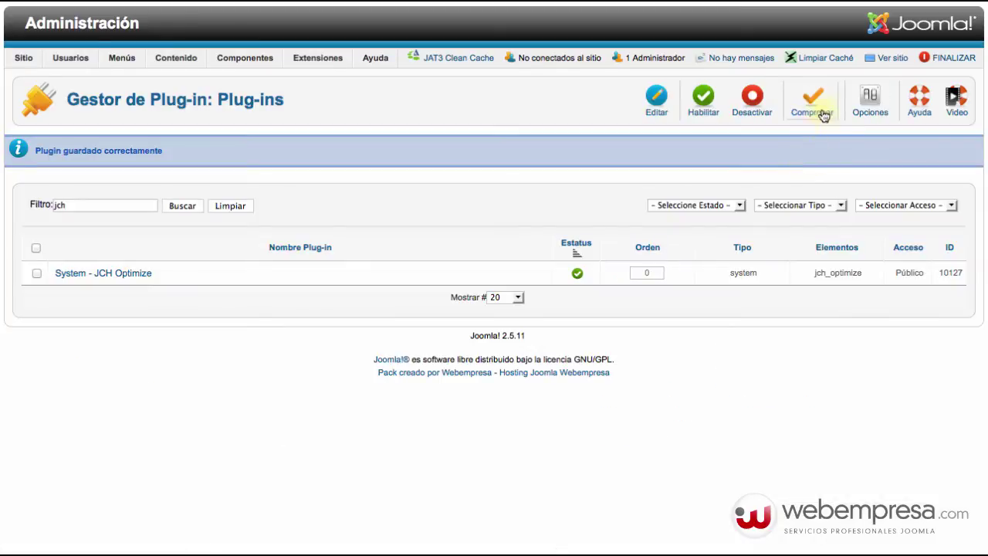
click(793, 75)
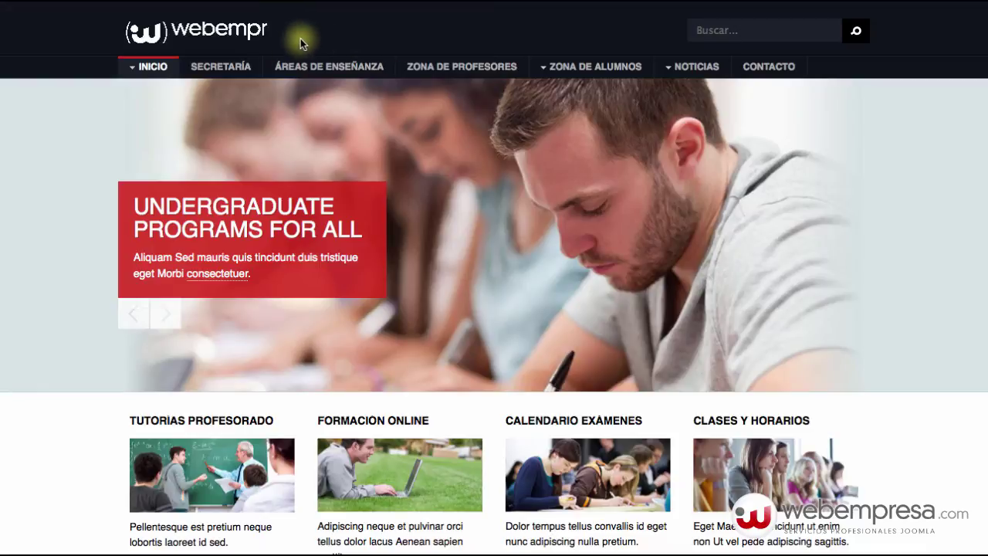
Switch to the site's public home page and examine its header, slideshow, news, staff and footer sections for display problems
scroll(477, 128, down, 7)
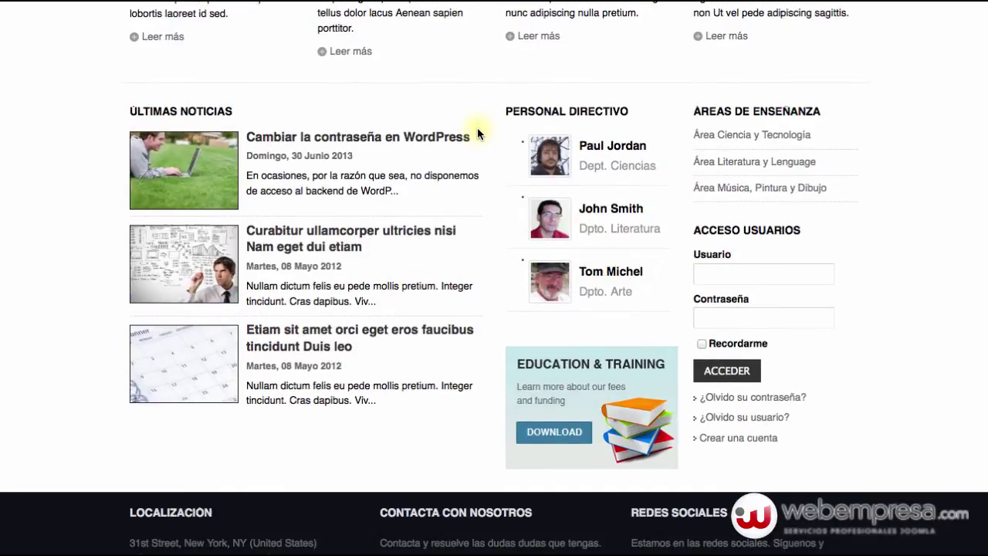
scroll(477, 127, up, 7)
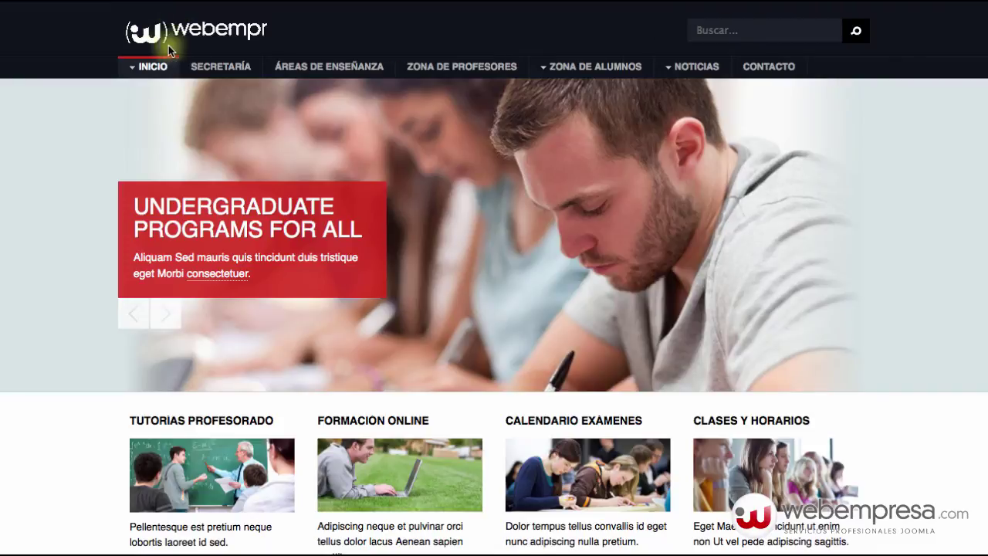
scroll(308, 102, down, 1)
scroll(308, 101, down, 15)
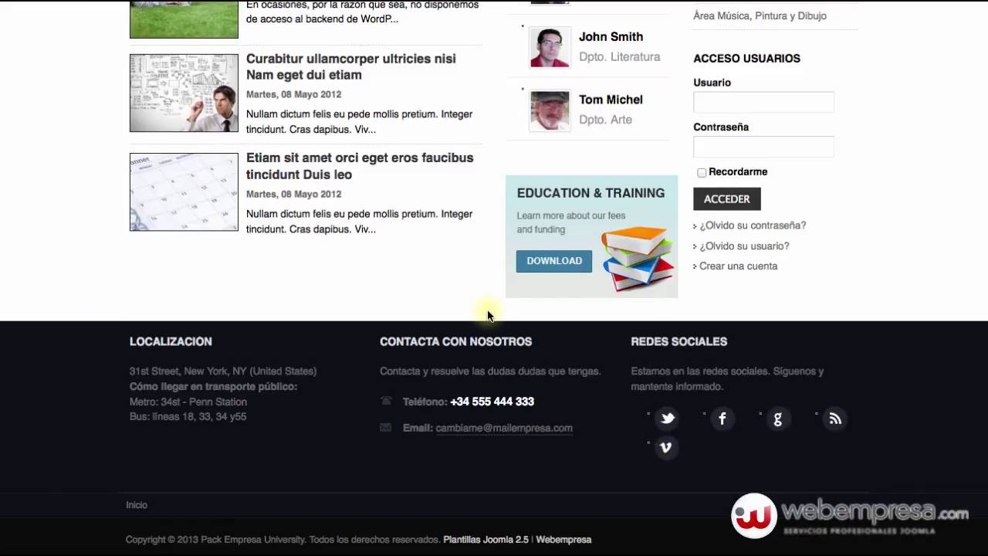
scroll(427, 324, up, 1)
scroll(427, 324, up, 2)
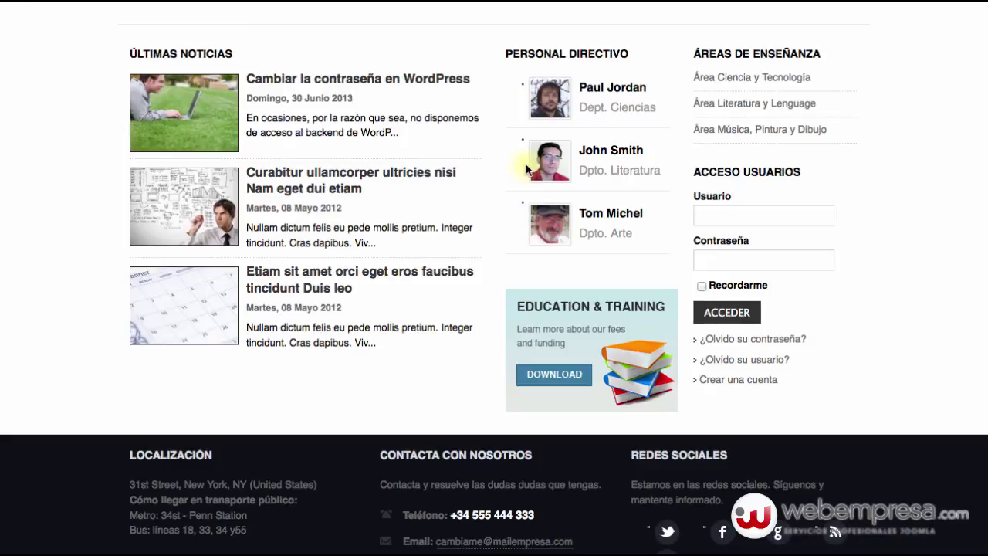
scroll(464, 245, up, 5)
scroll(464, 245, up, 3)
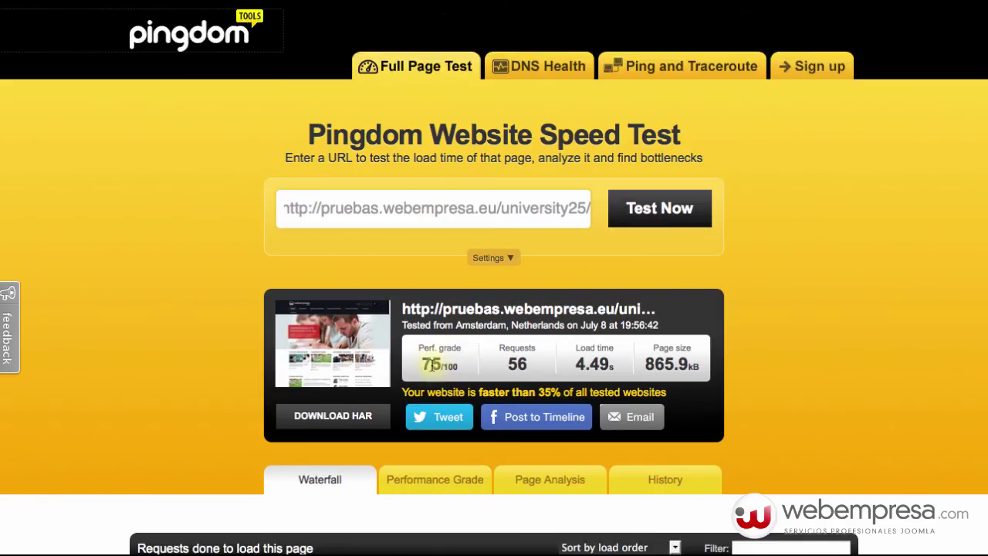
Switch to the earlier Pingdom speed test and review its performance grade, requests, load time and page size
double_click(431, 365)
double_click(515, 364)
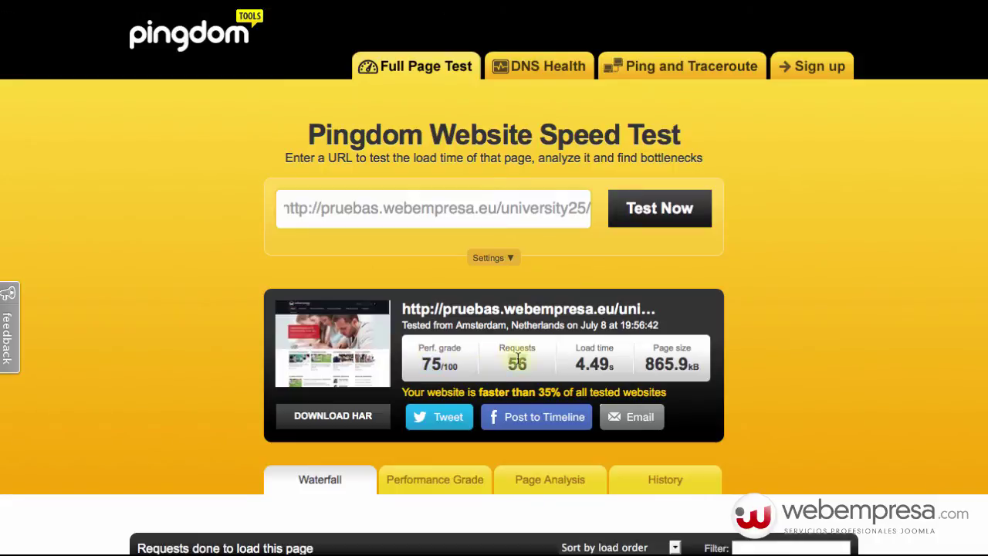
double_click(588, 364)
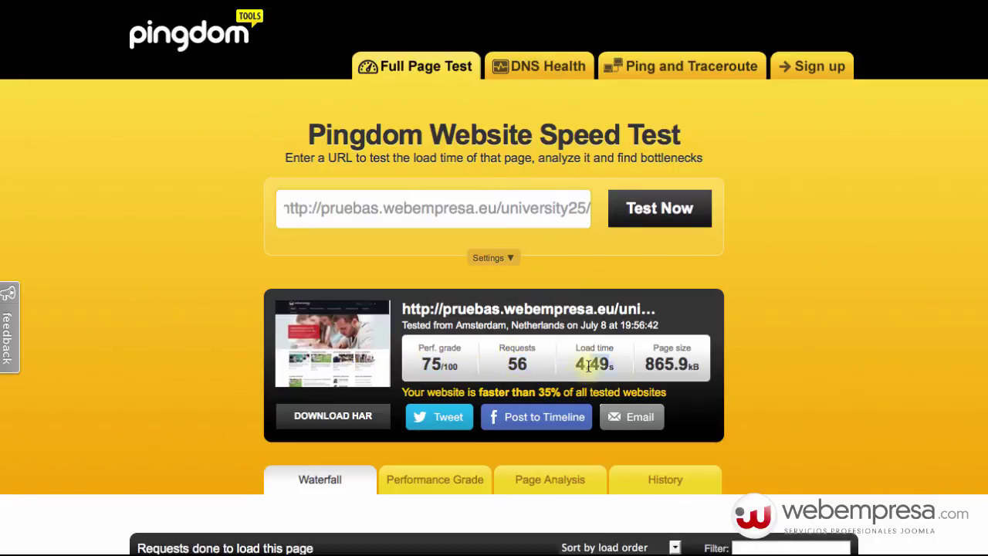
click(660, 364)
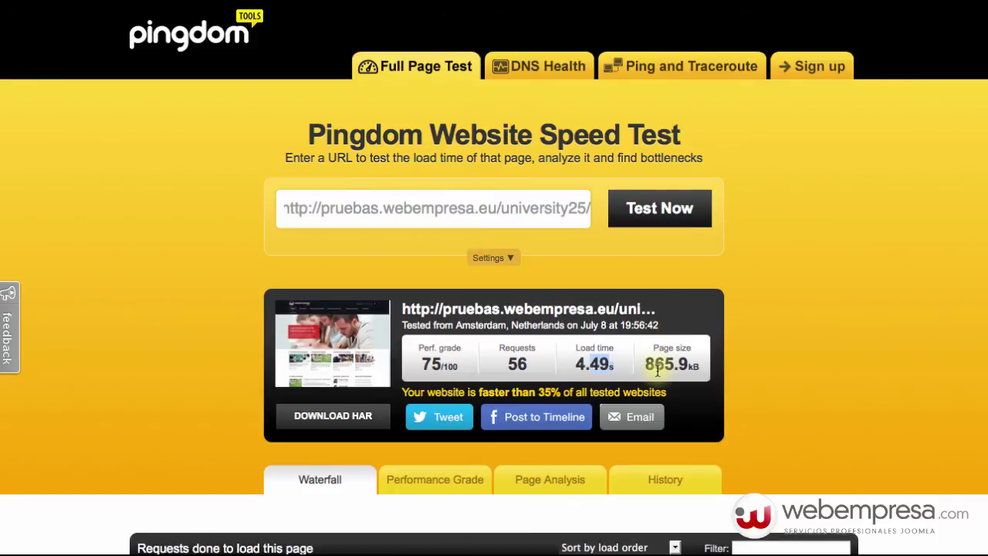
double_click(661, 364)
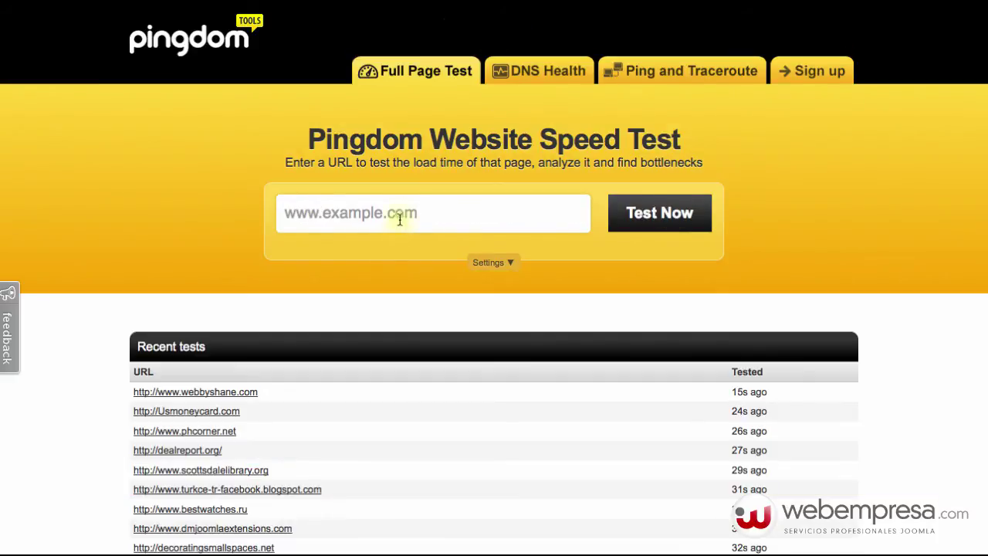
click(402, 215)
text(http://pruebas.webempresa.eu/university25/)
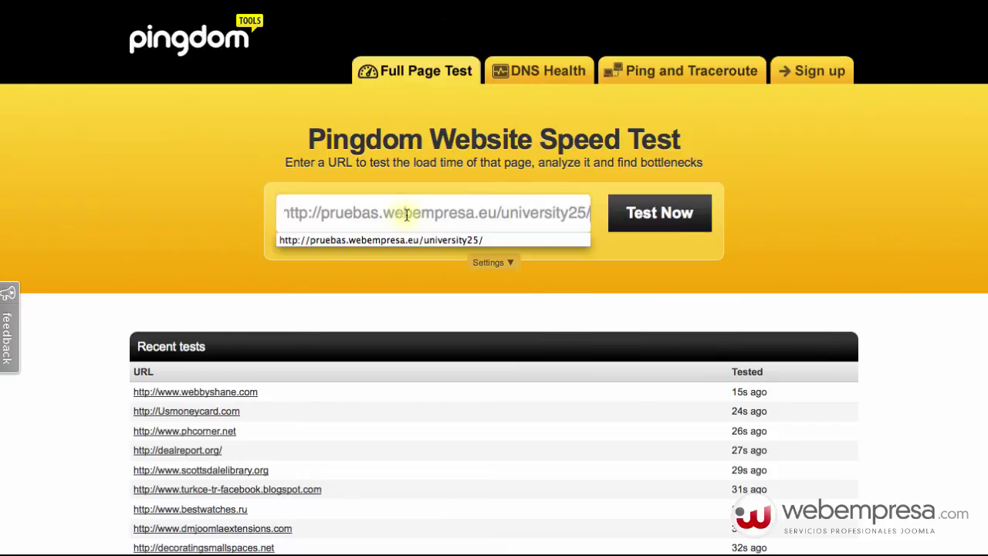
click(634, 214)
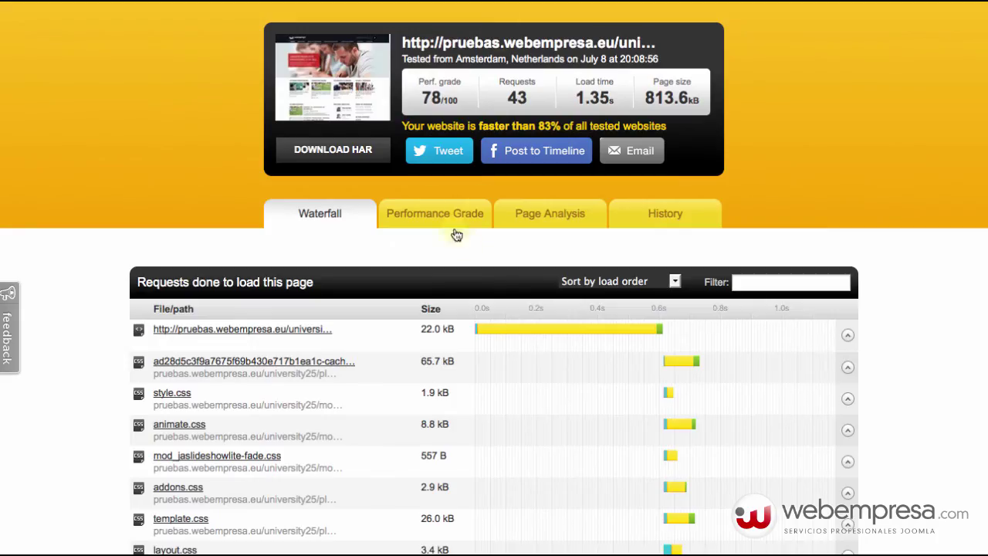
scroll(426, 163, up, 3)
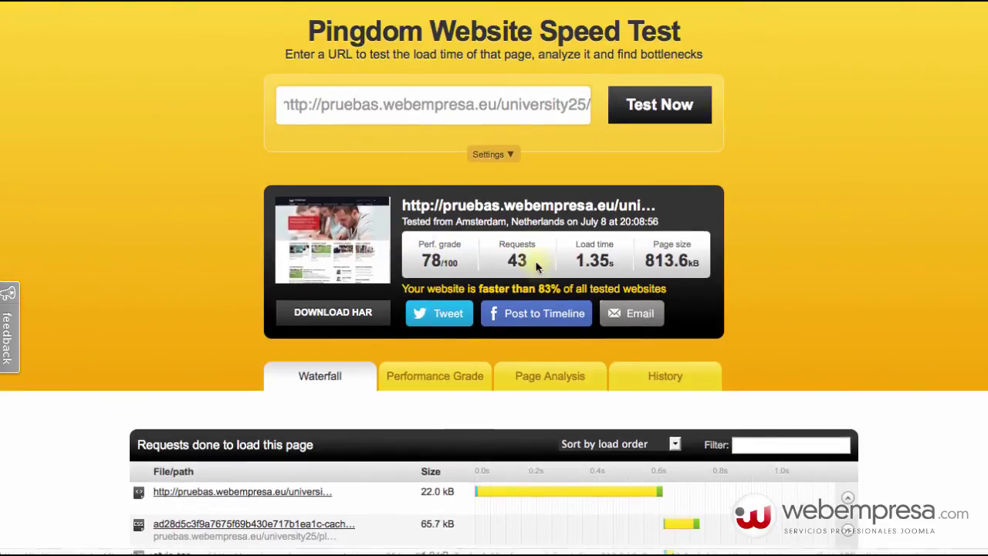
Compare the number of requests, load time and page size between the new Pingdom test and the earlier one
double_click(517, 261)
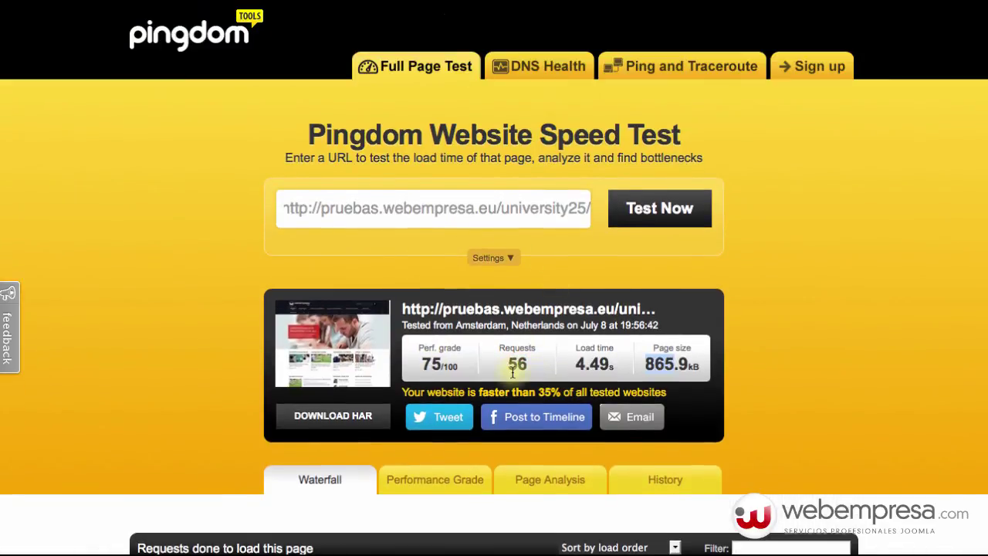
double_click(516, 364)
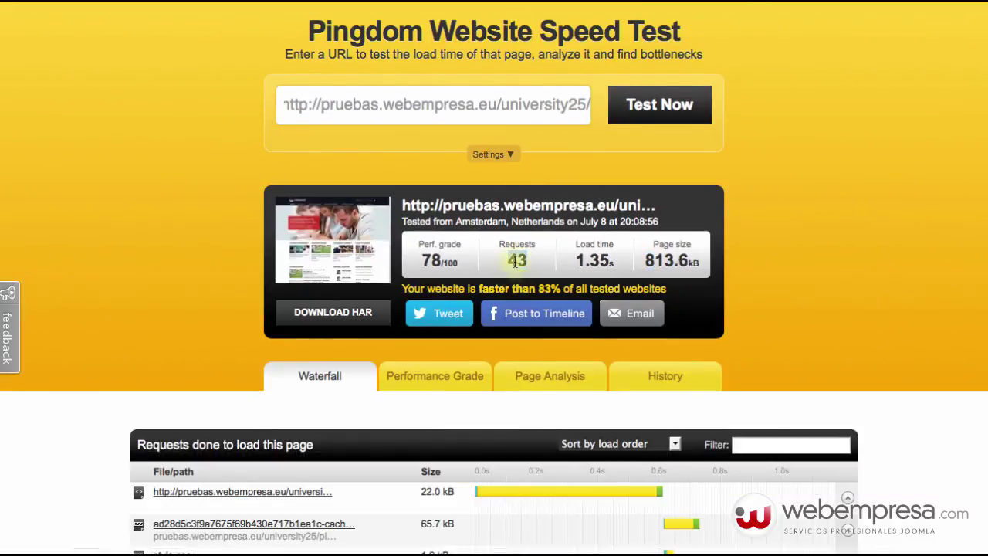
double_click(515, 261)
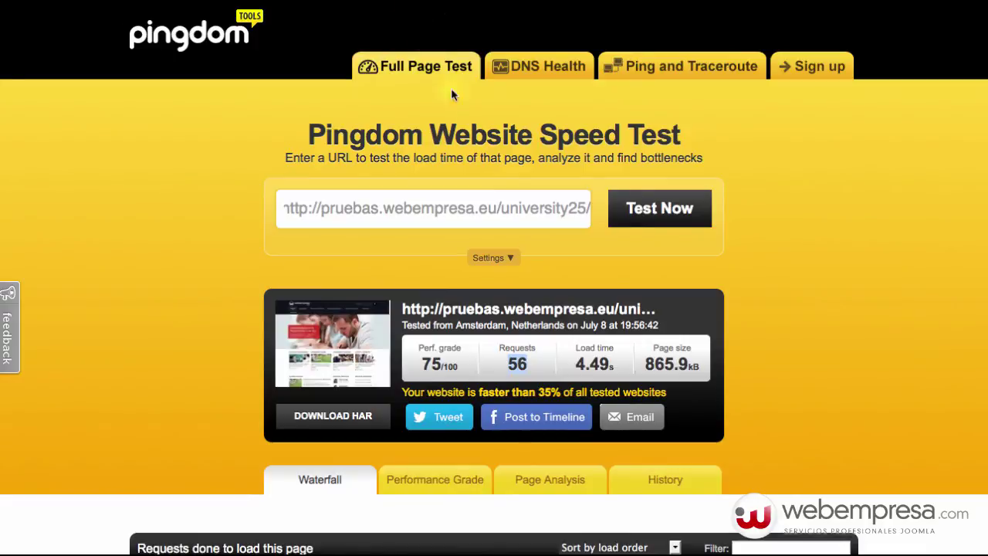
double_click(574, 363)
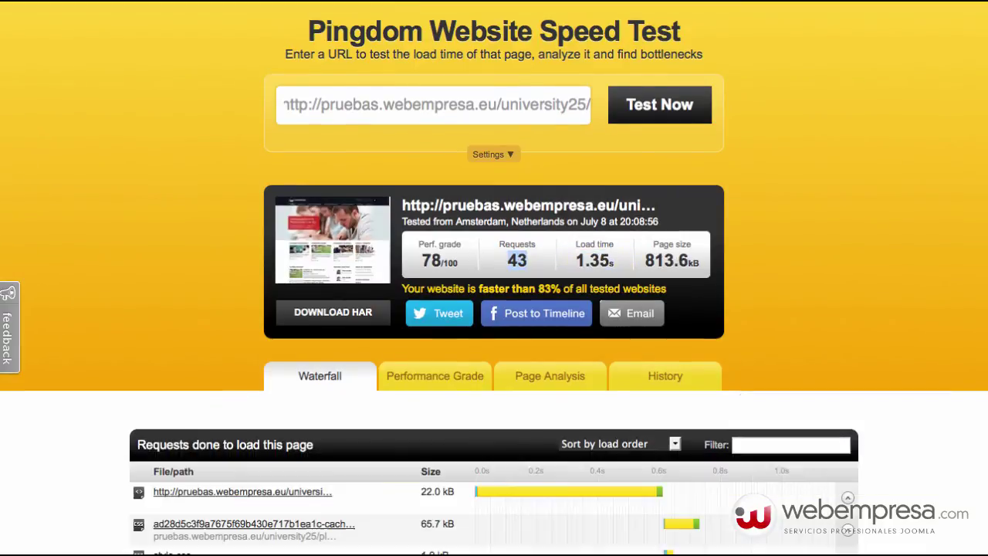
double_click(580, 260)
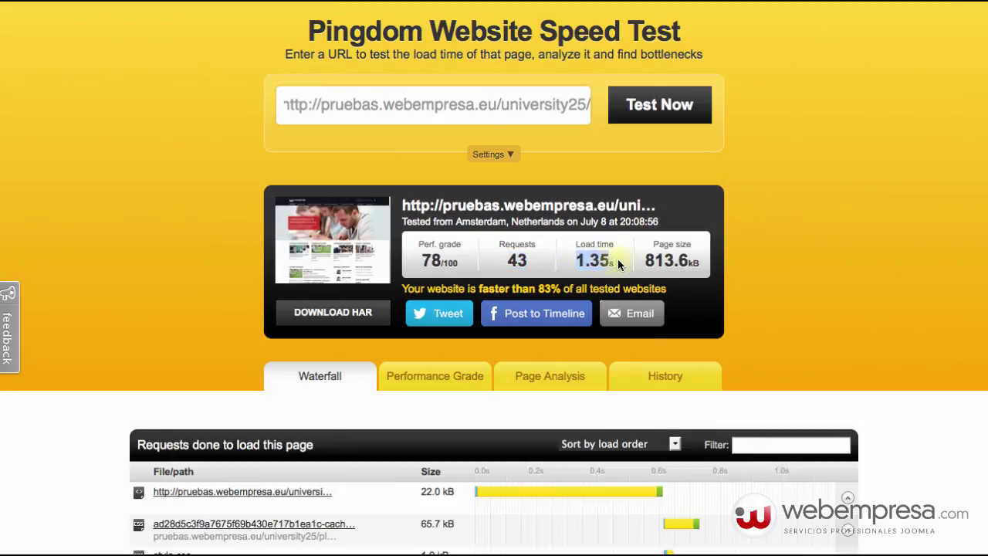
double_click(669, 261)
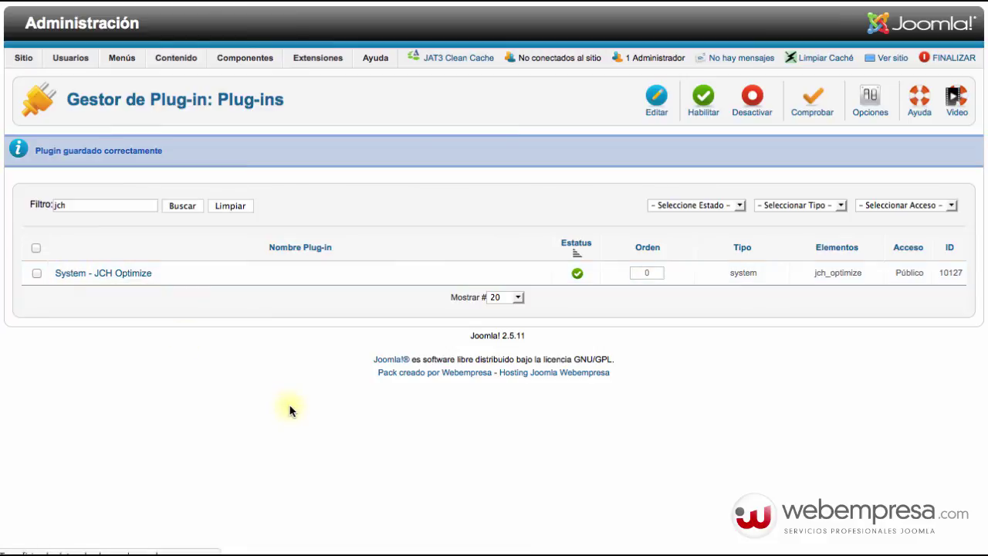
Set GZip JavaScript and CSS to Si in the JCH Optimize plugin, save and close it, and clear the Joomla cache
mouse_move(645, 308)
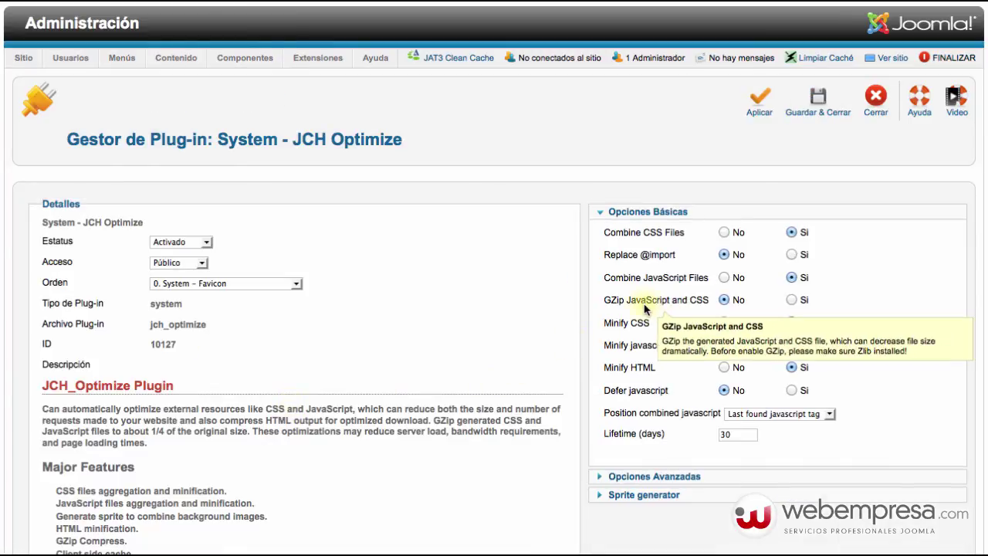
click(791, 300)
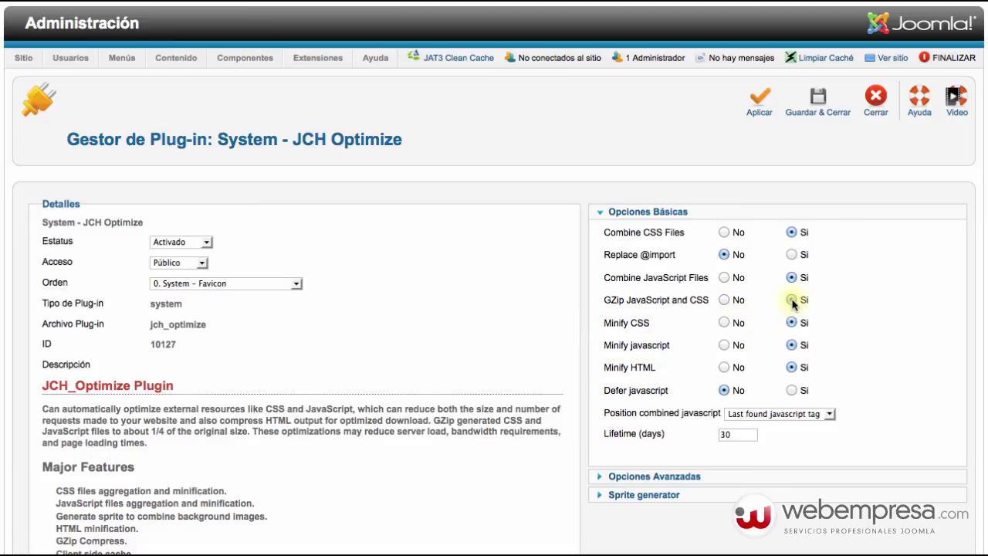
click(818, 99)
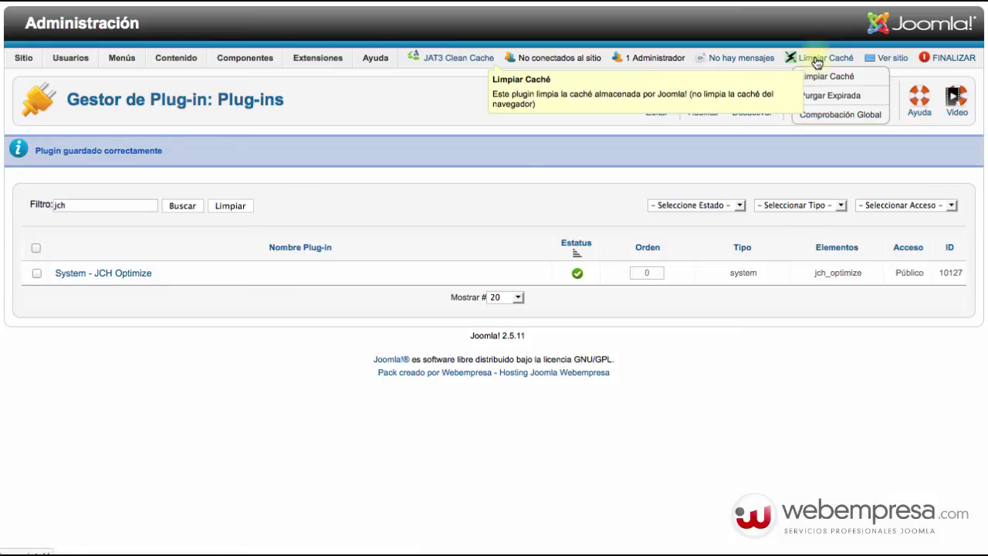
click(816, 72)
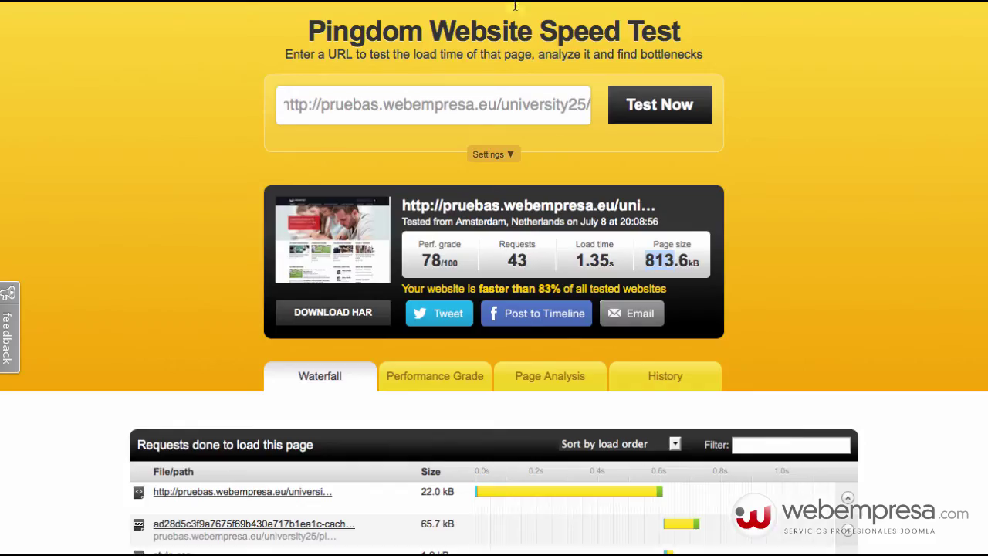
Rerun the Pingdom speed test with GZip enabled and check the resulting page size
click(659, 124)
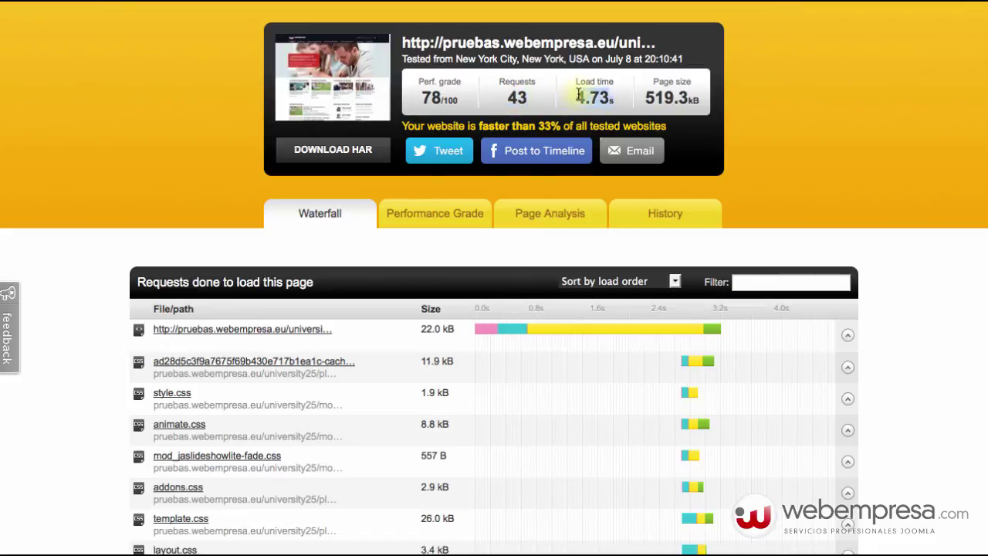
double_click(650, 96)
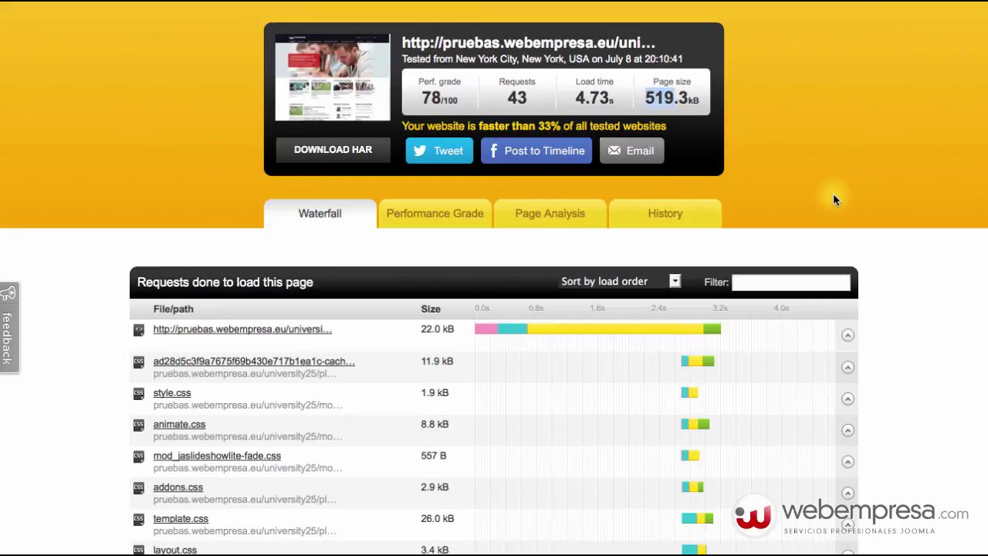
click(649, 97)
double_click(658, 97)
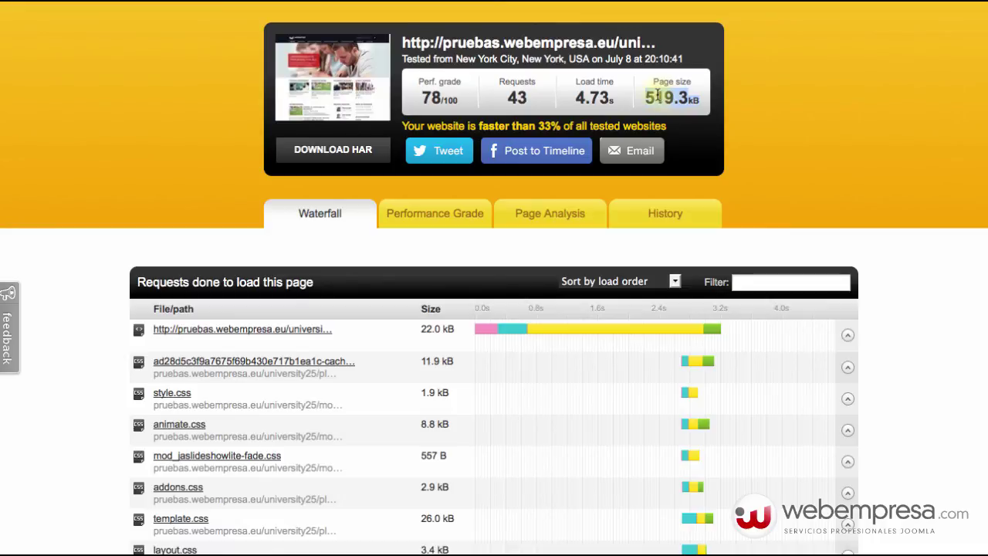
double_click(656, 94)
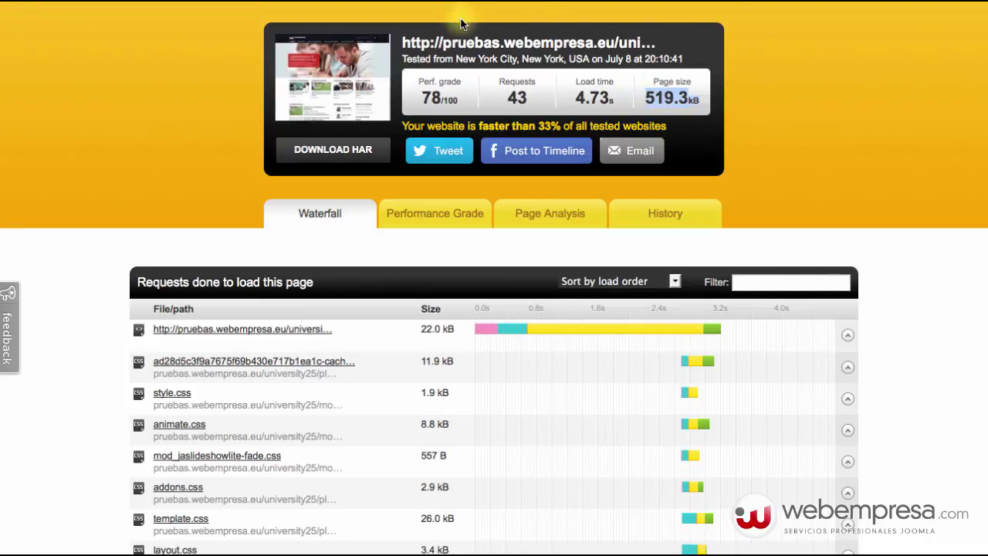
Set GZip JavaScript and CSS back to No in the JCH Optimize plugin, save and close it, and clear the Joomla cache
click(739, 112)
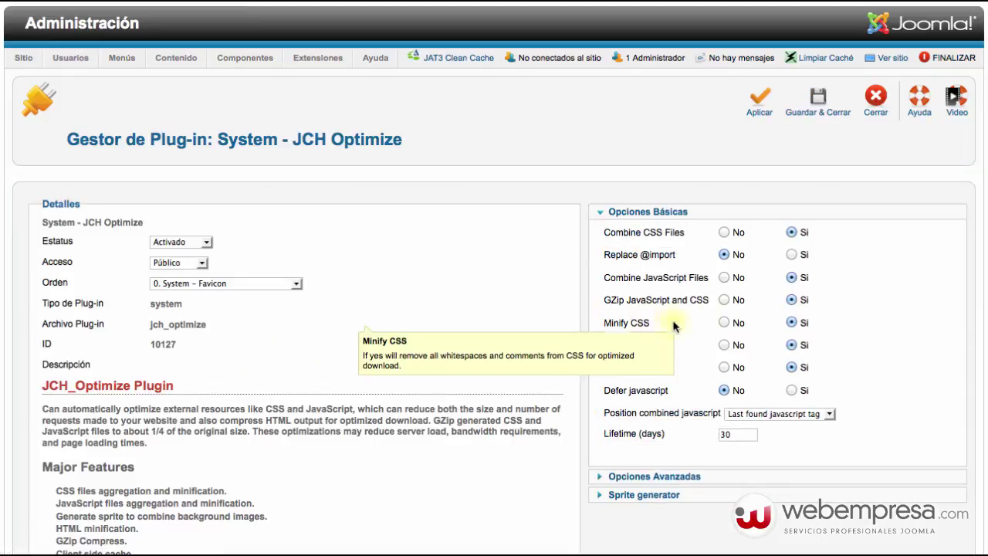
click(725, 301)
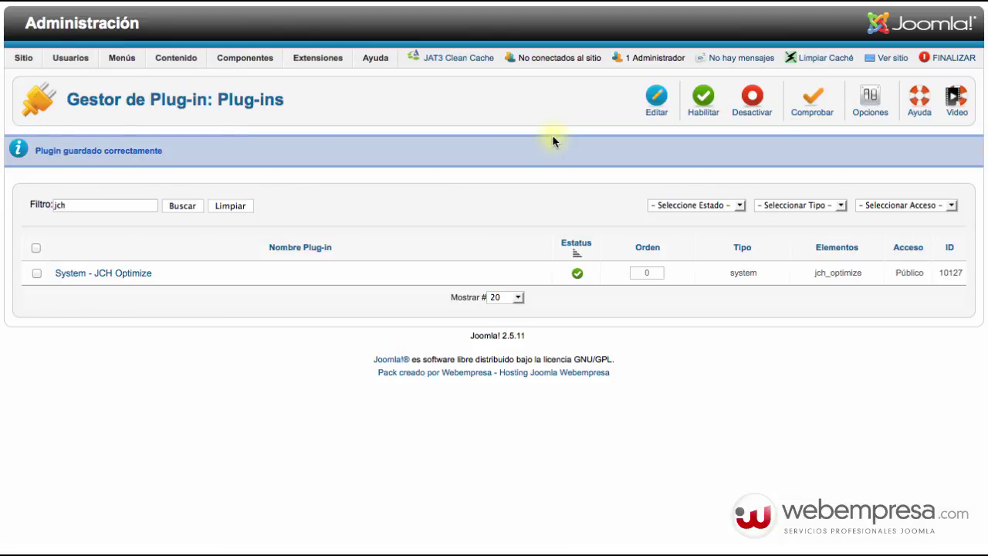
click(817, 72)
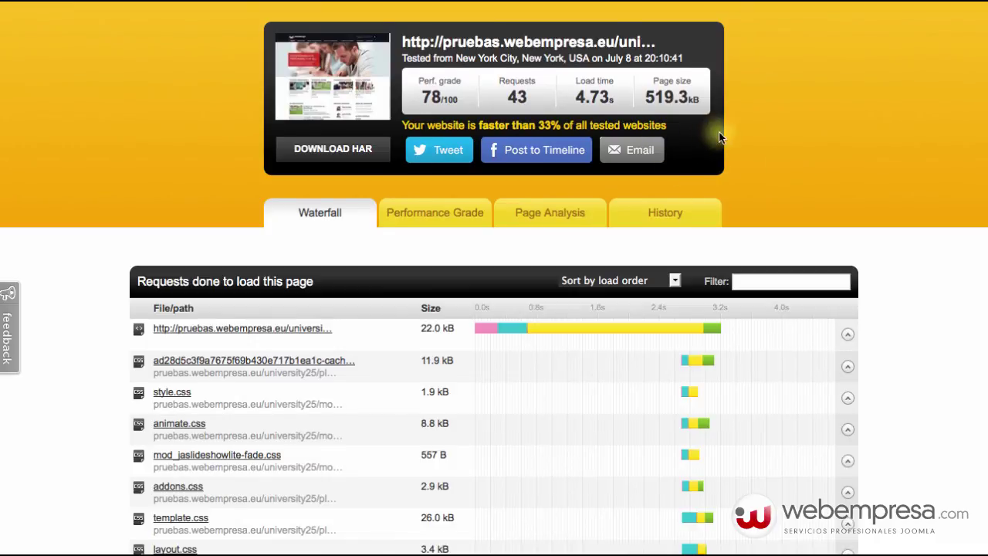
Rerun the Pingdom speed test with GZip disabled and check the page size and load time
scroll(695, 154, up, 4)
click(659, 213)
scroll(863, 207, down, 3)
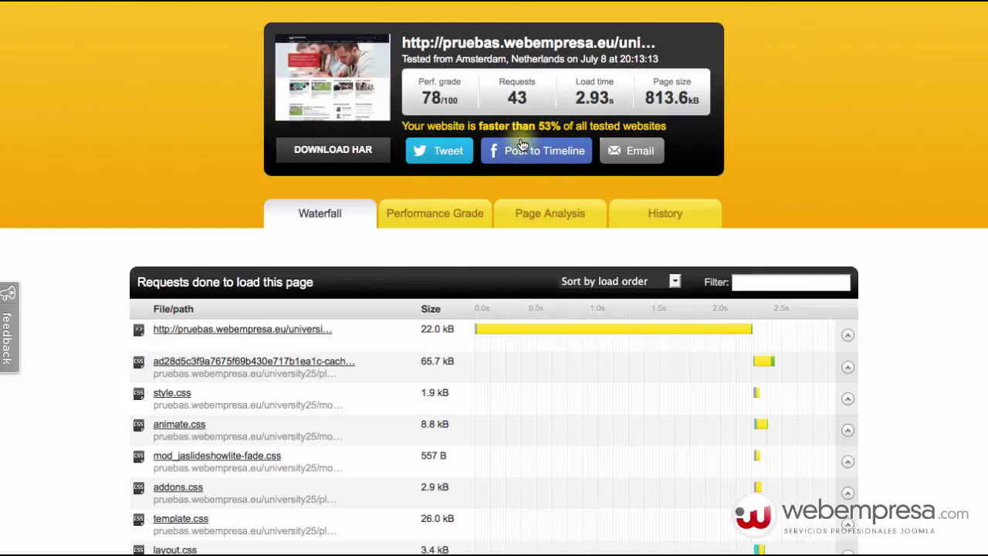
double_click(661, 98)
double_click(583, 97)
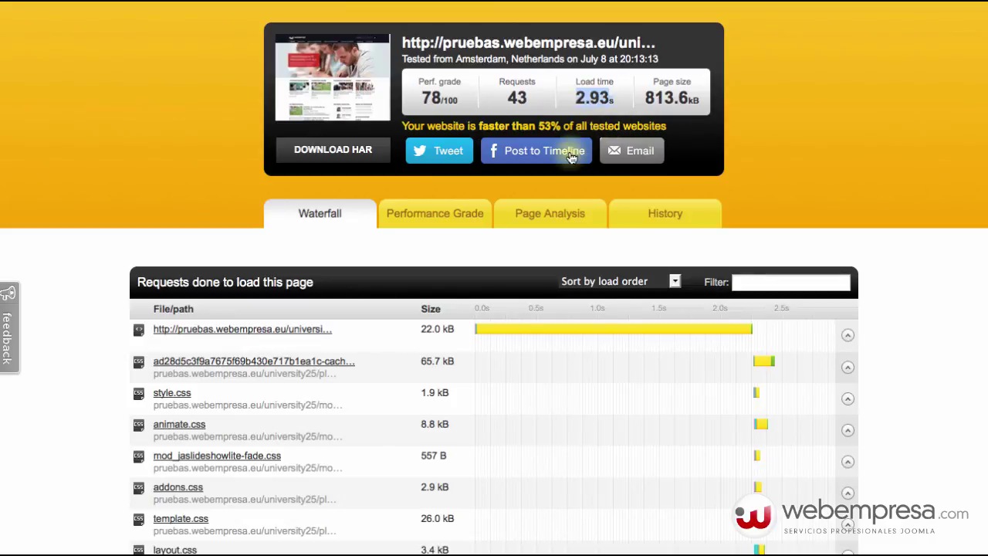
scroll(564, 148, up, 4)
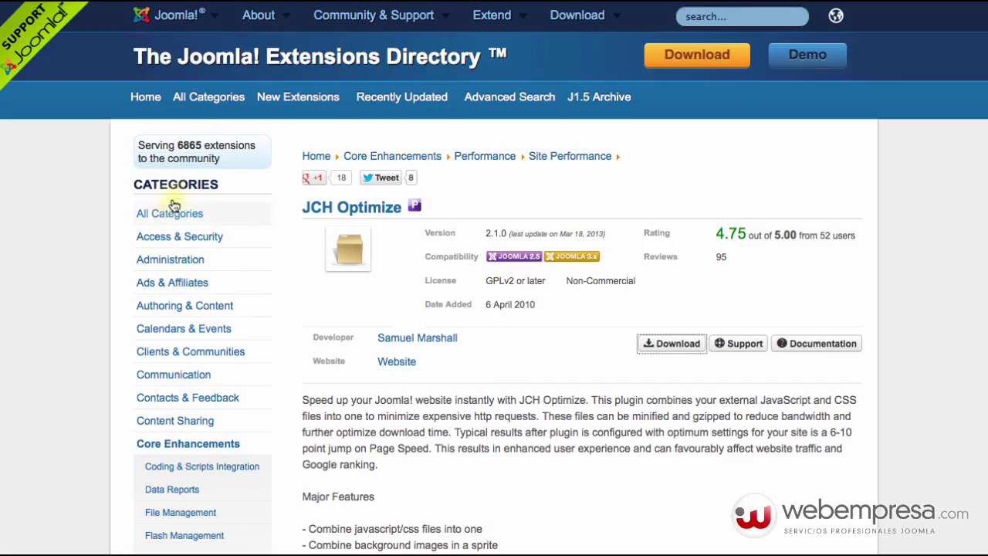